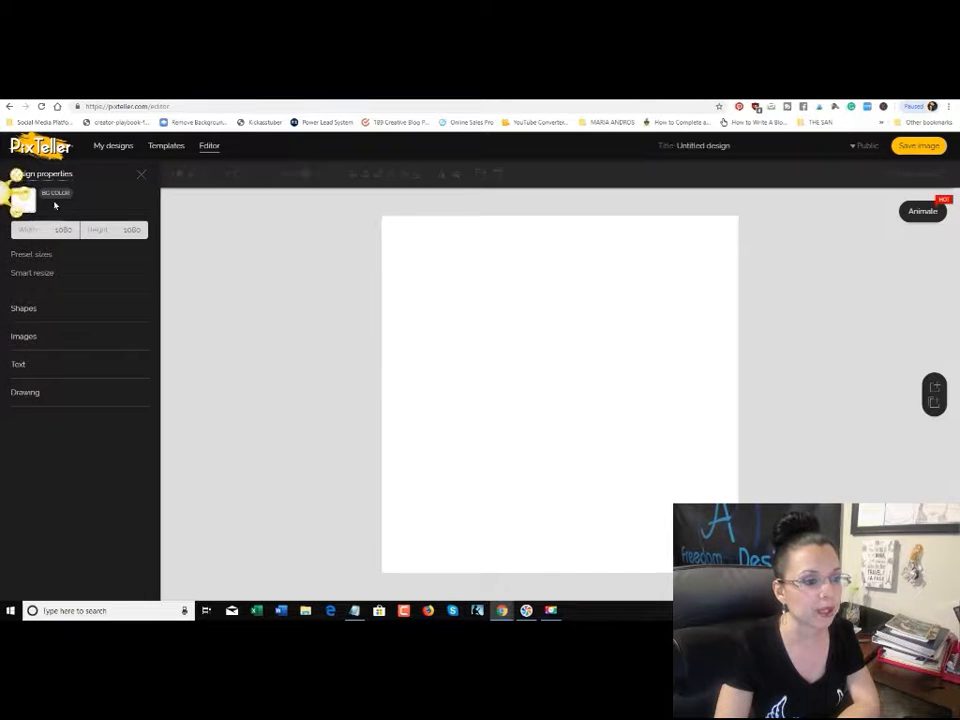
Try solid palette colours for the design background, ending on the pink #C92269
left_click(30, 202)
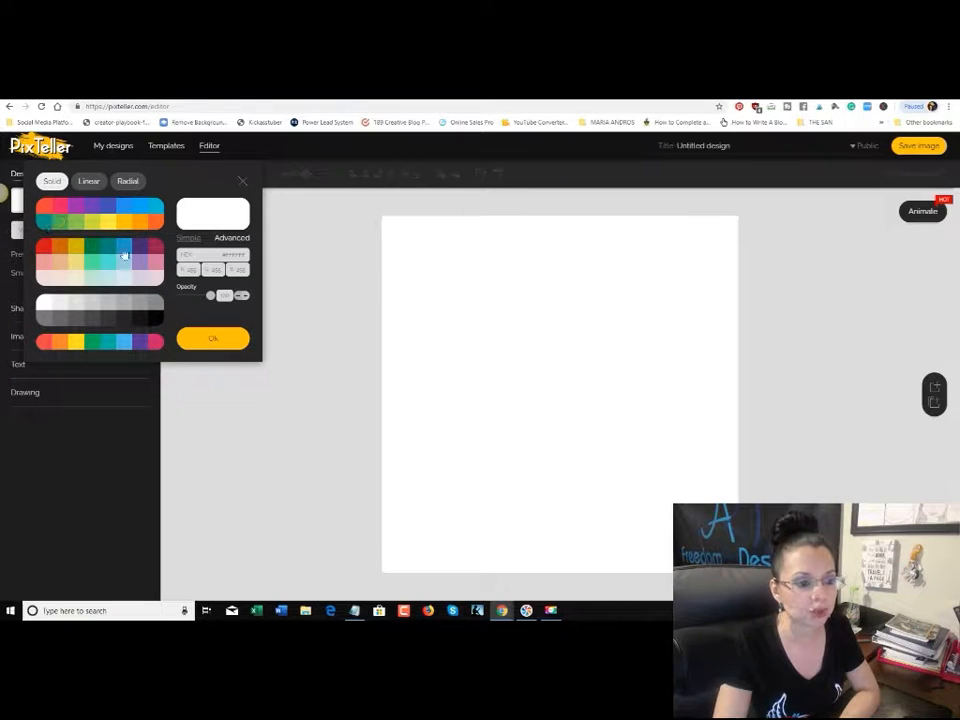
left_click(60, 209)
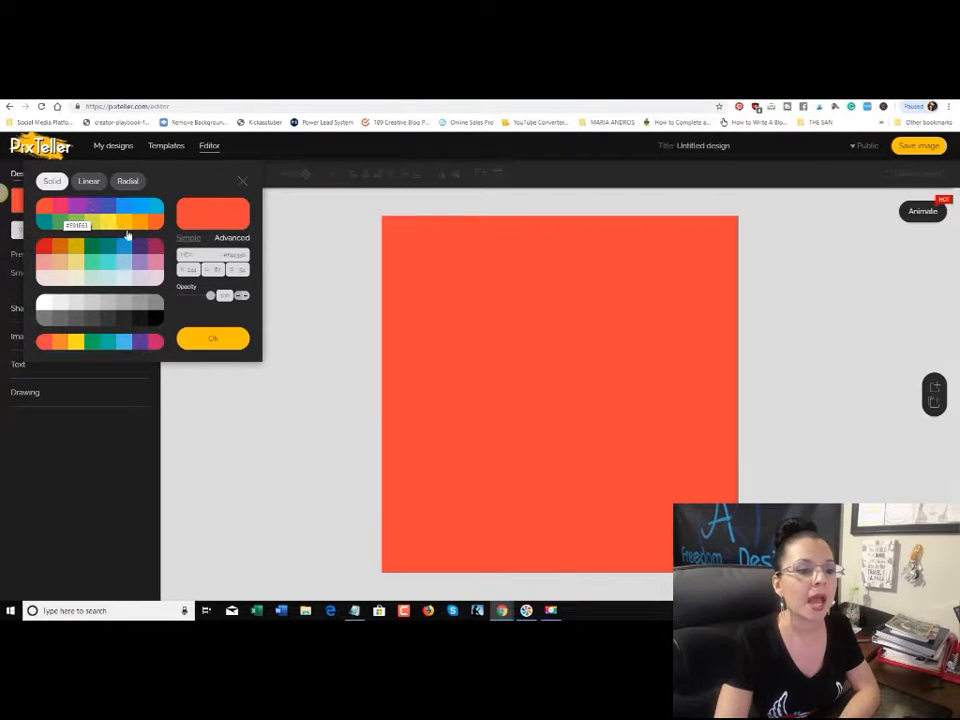
left_click(186, 256)
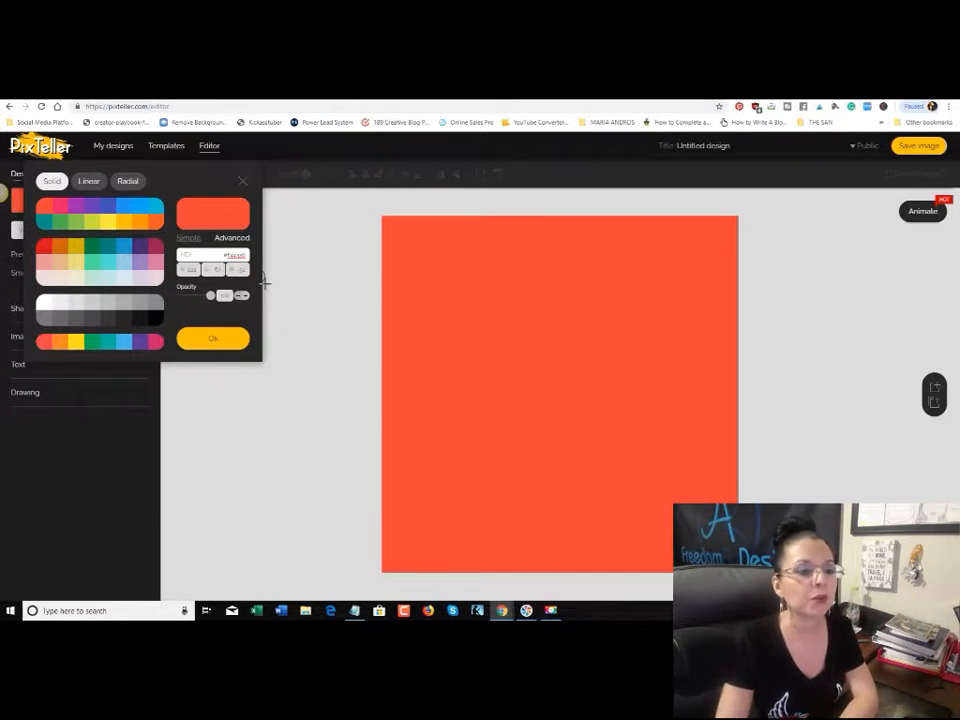
left_click(146, 344)
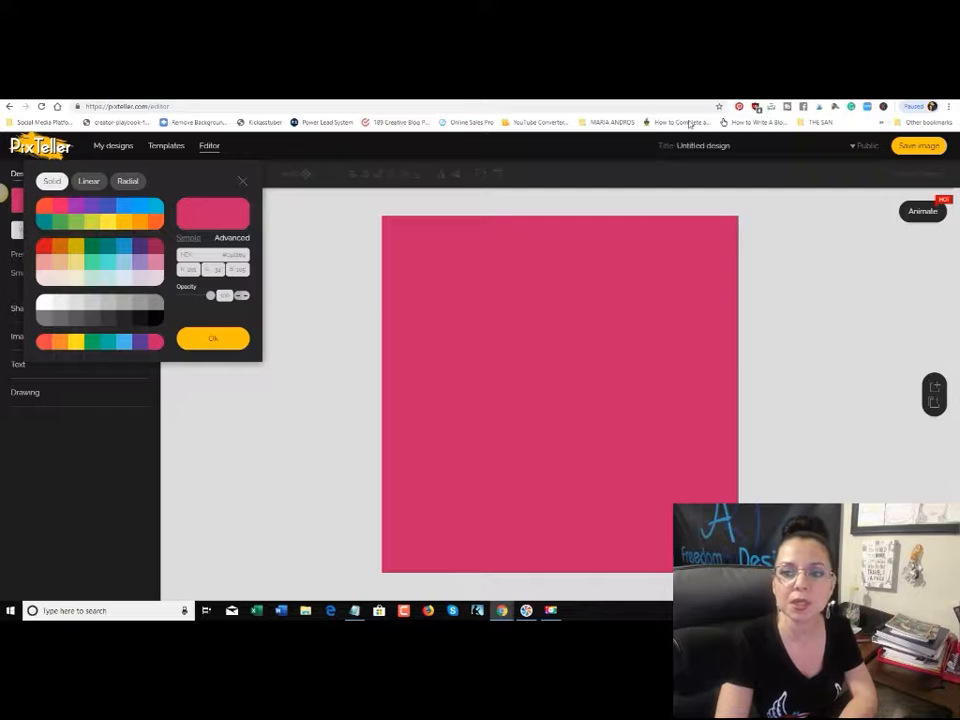
Enlarge the page and examine the HEX code field in the background colour settings
left_click(373, 107)
key("ctrl+plus")
key("ctrl+plus")
key("ctrl+plus")
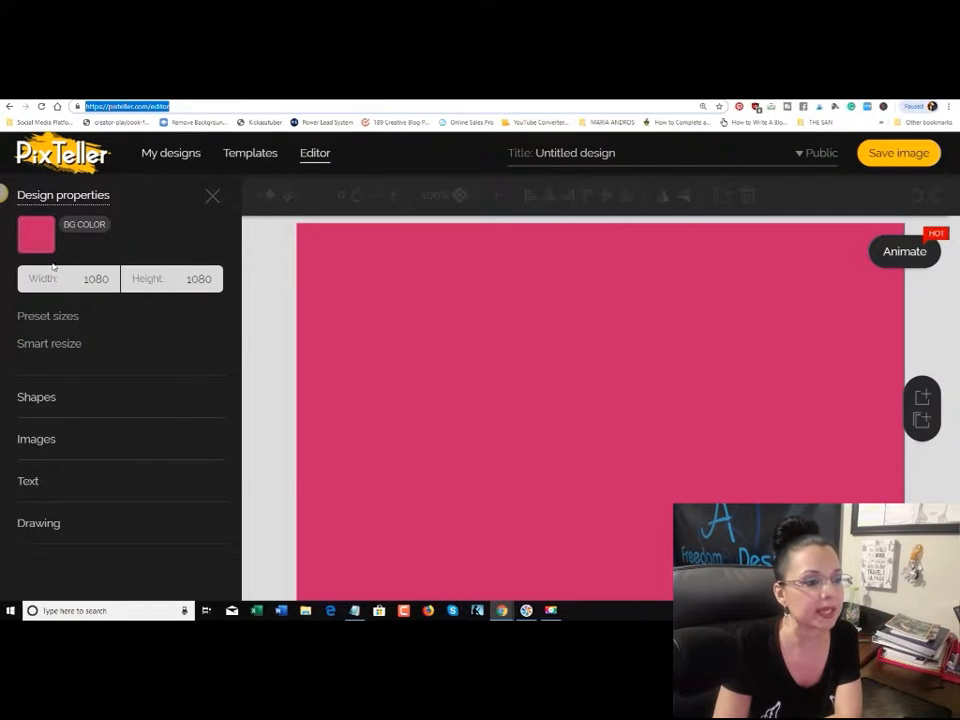
left_click(36, 234)
double_click(335, 316)
left_click_drag(335, 316, 372, 316)
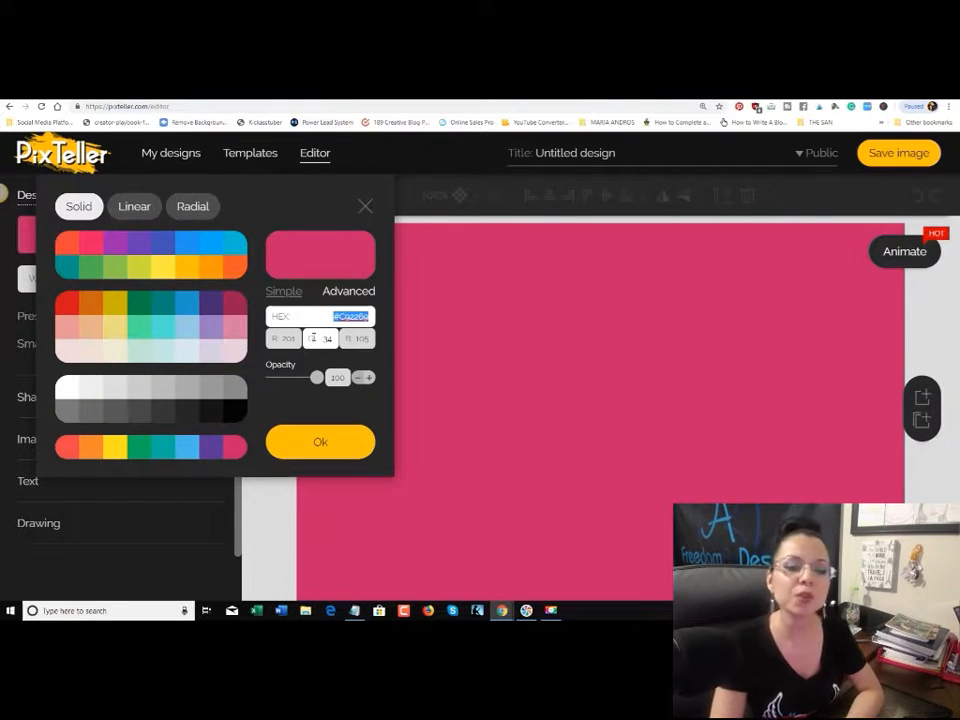
left_click(365, 205)
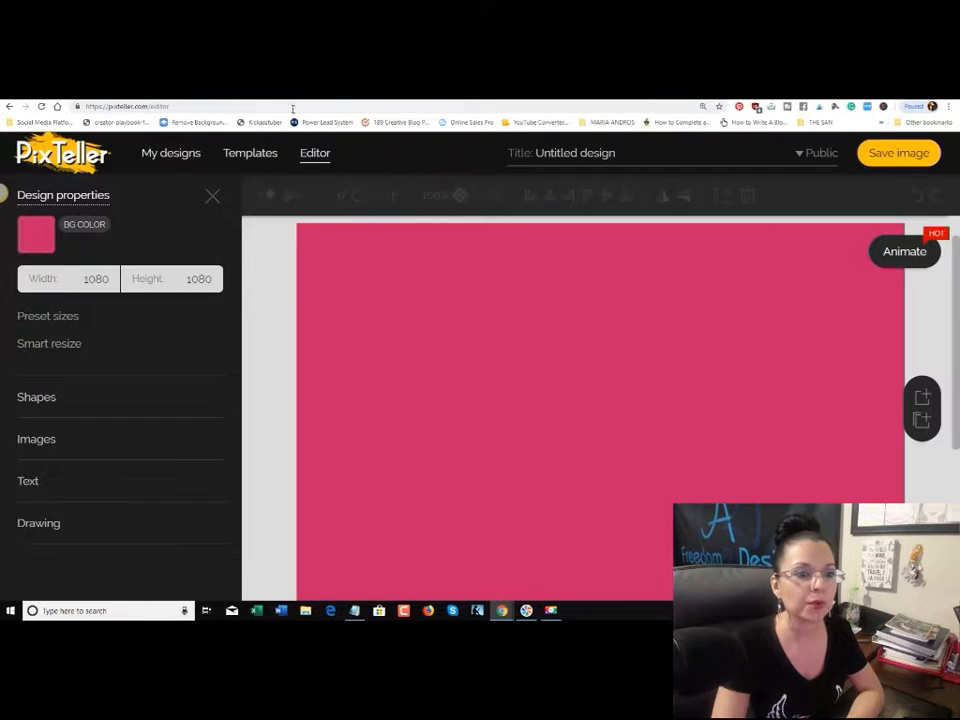
Switch to the Pinterest board "Color Palettes For Personal Branding" and open the source website of the pink rose palette pin
left_click(88, 96)
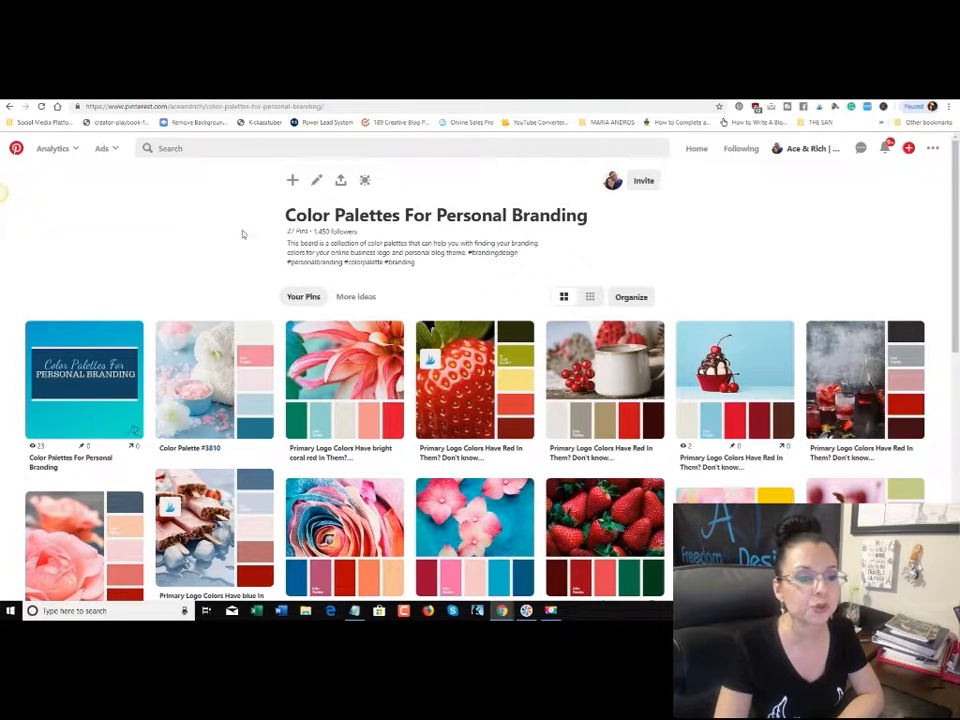
left_click(88, 381)
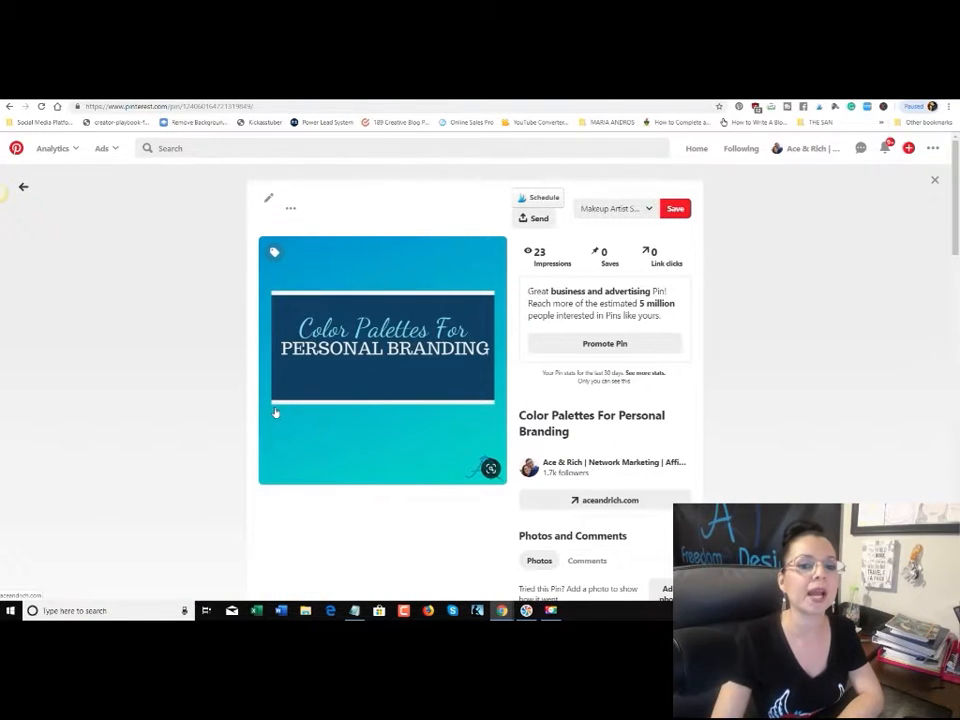
left_click(24, 188)
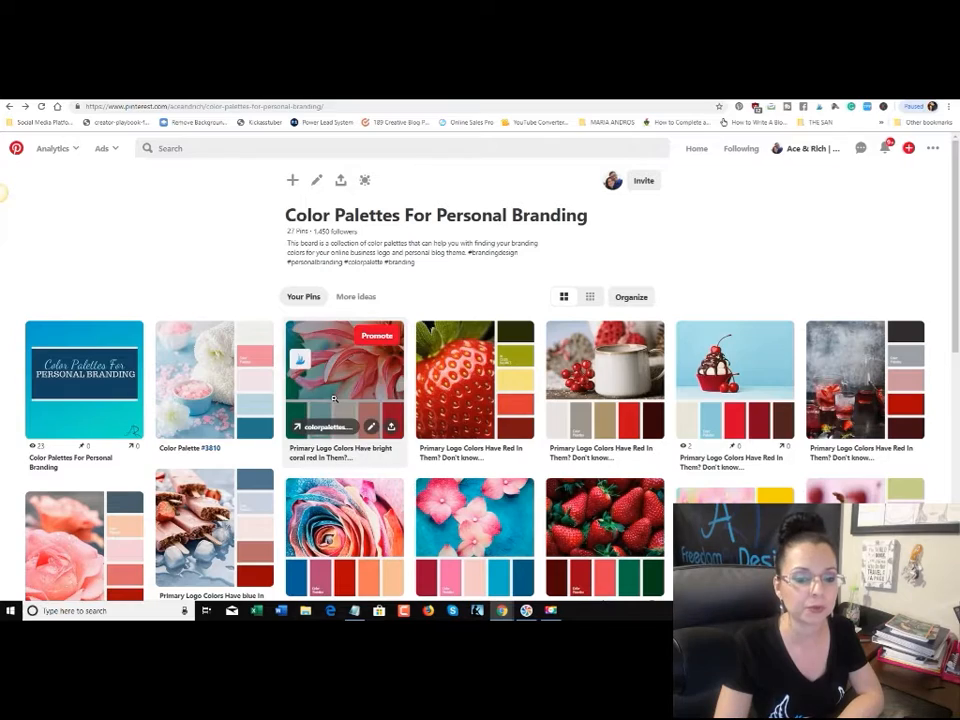
scroll(843, 424, "down", 2)
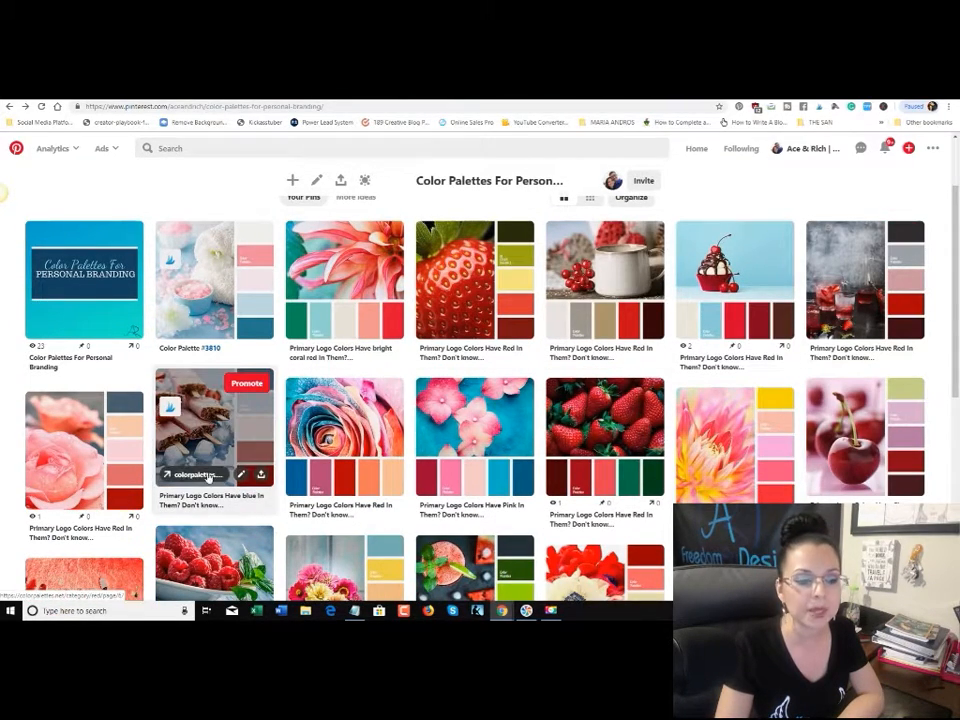
scroll(797, 448, "down", 1)
scroll(797, 448, "down", 5)
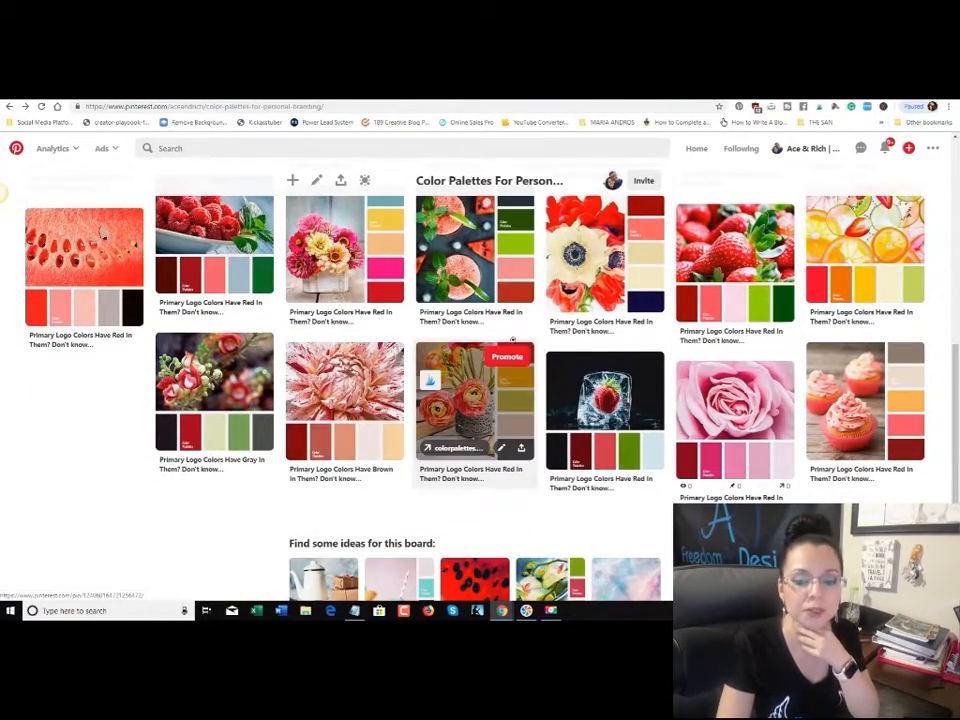
left_click(700, 388)
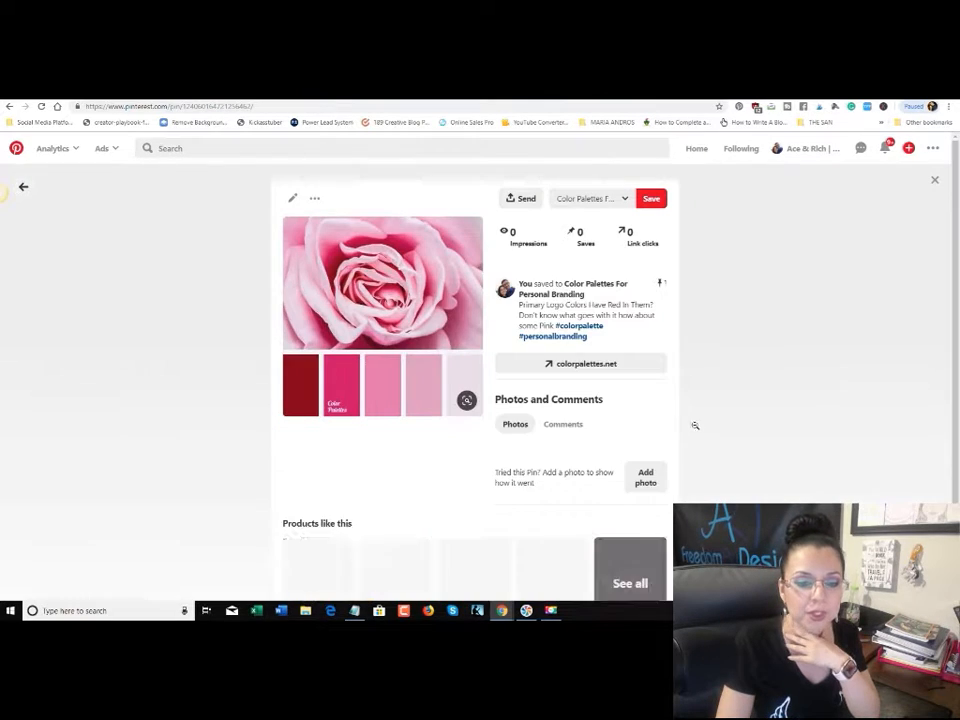
left_click(364, 298)
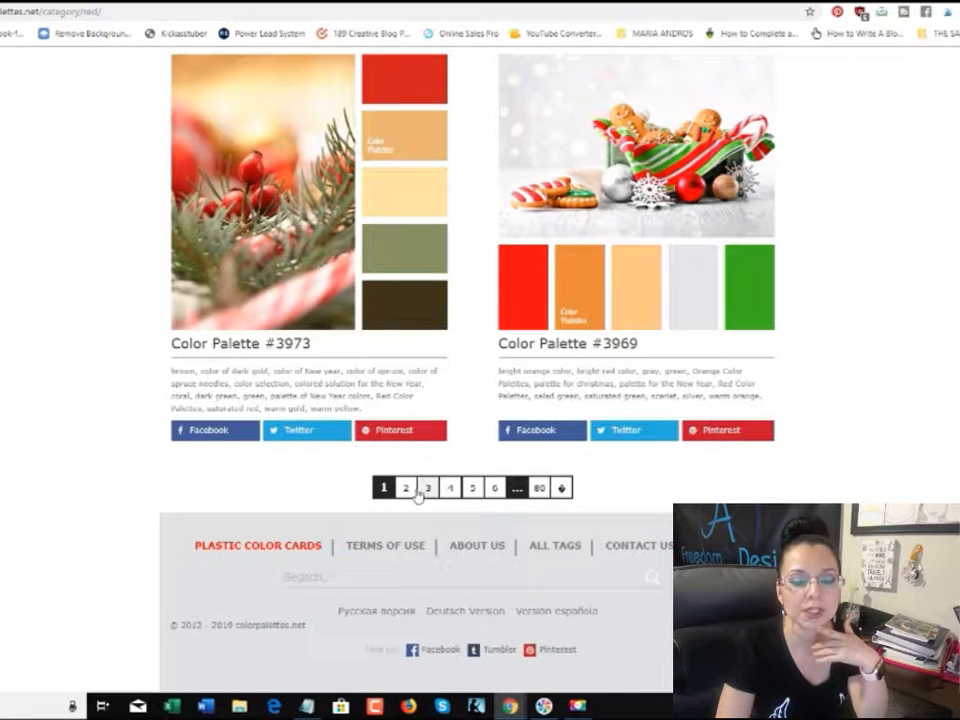
Browse the red color palettes through page 3 and open the yellow-flower Color Palette #3932
scroll(523, 346, "down", 1)
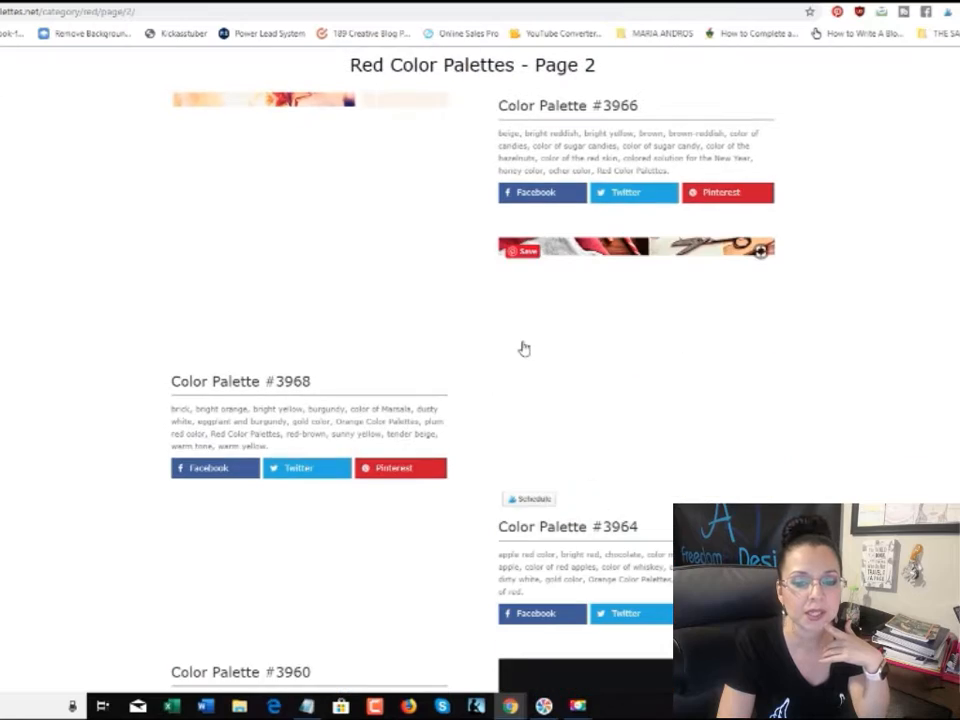
scroll(523, 346, "down", 8)
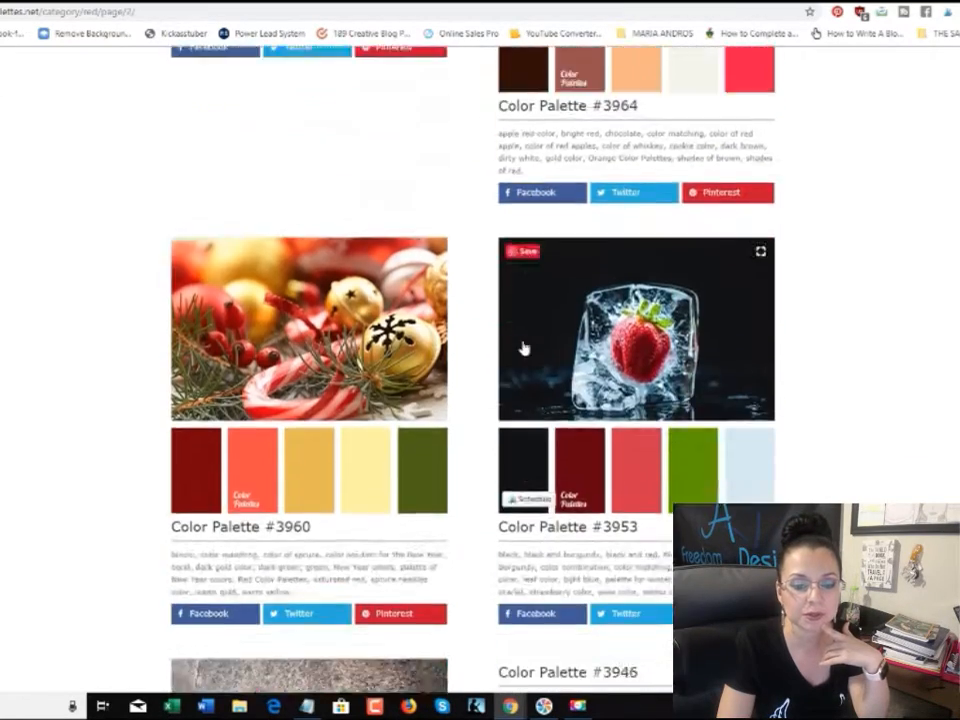
scroll(529, 341, "down", 2)
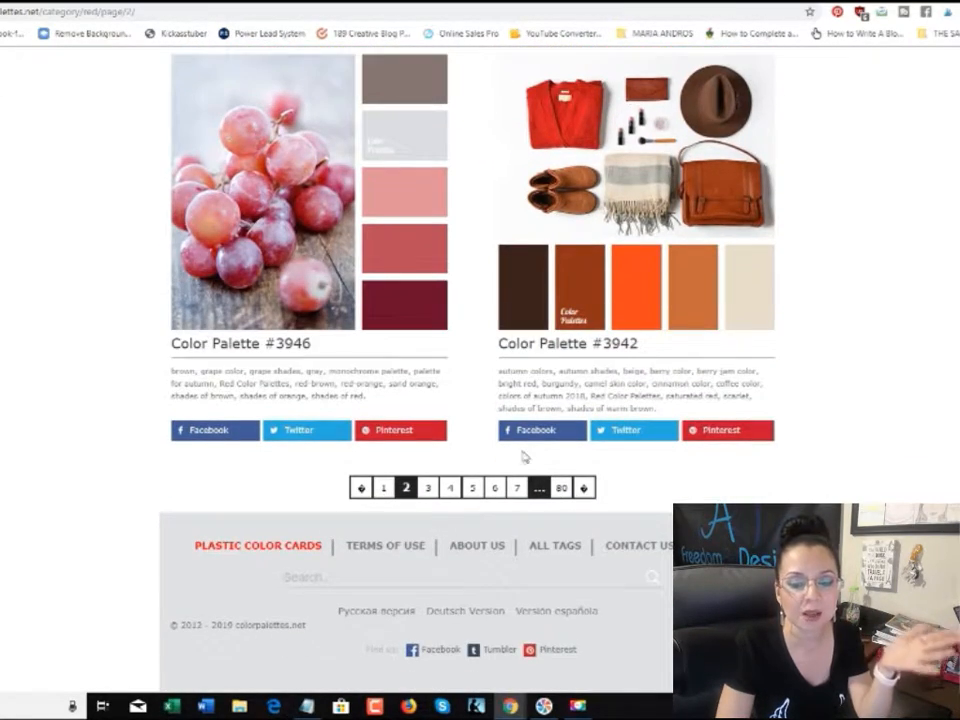
scroll(555, 349, "down", 3)
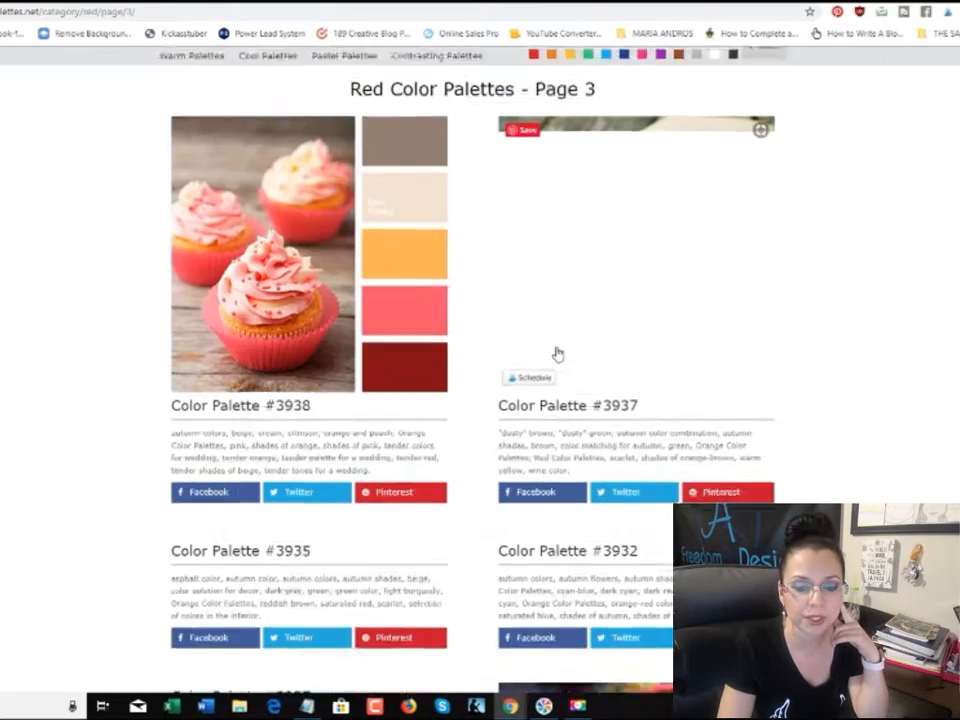
scroll(614, 319, "down", 3)
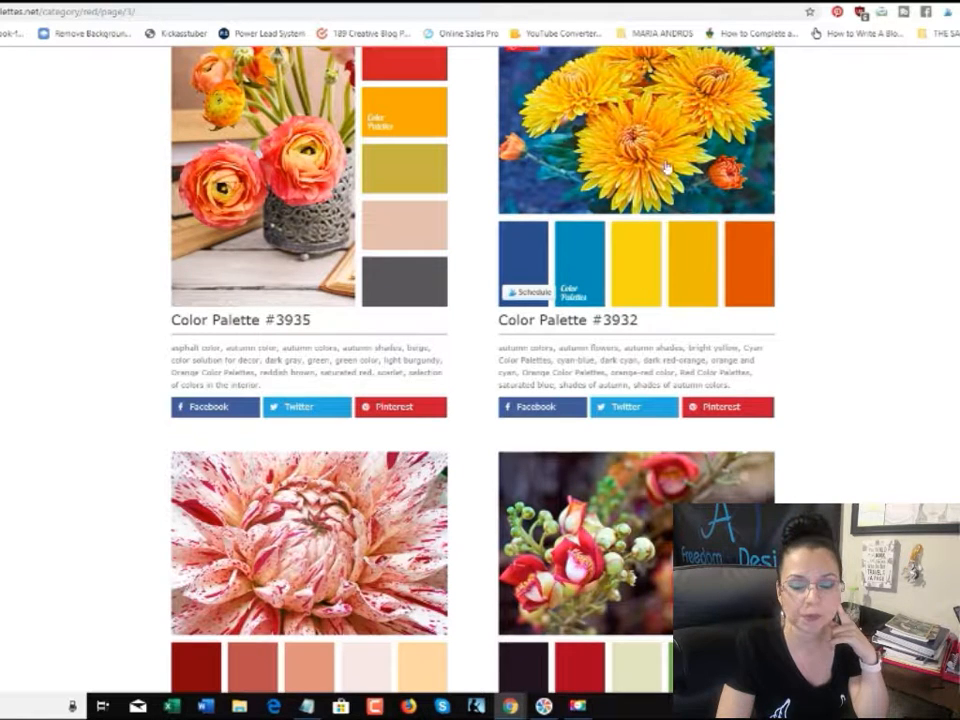
left_click(536, 273)
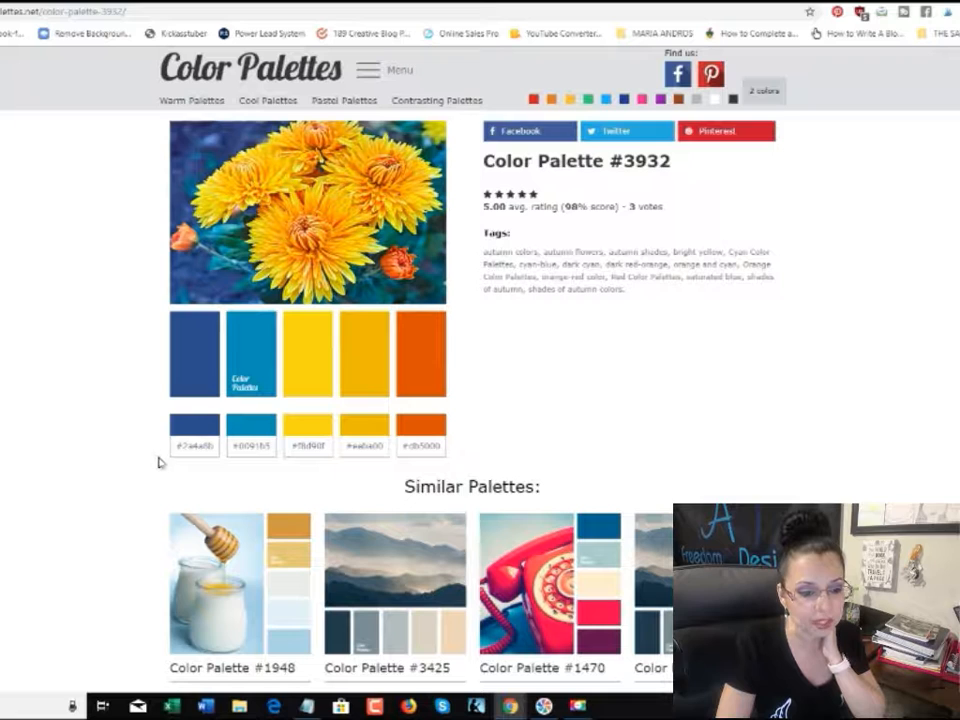
Copy the HEX code #0091b5 of the lighter blue swatch in Color Palette #3932
left_click_drag(174, 450, 322, 458)
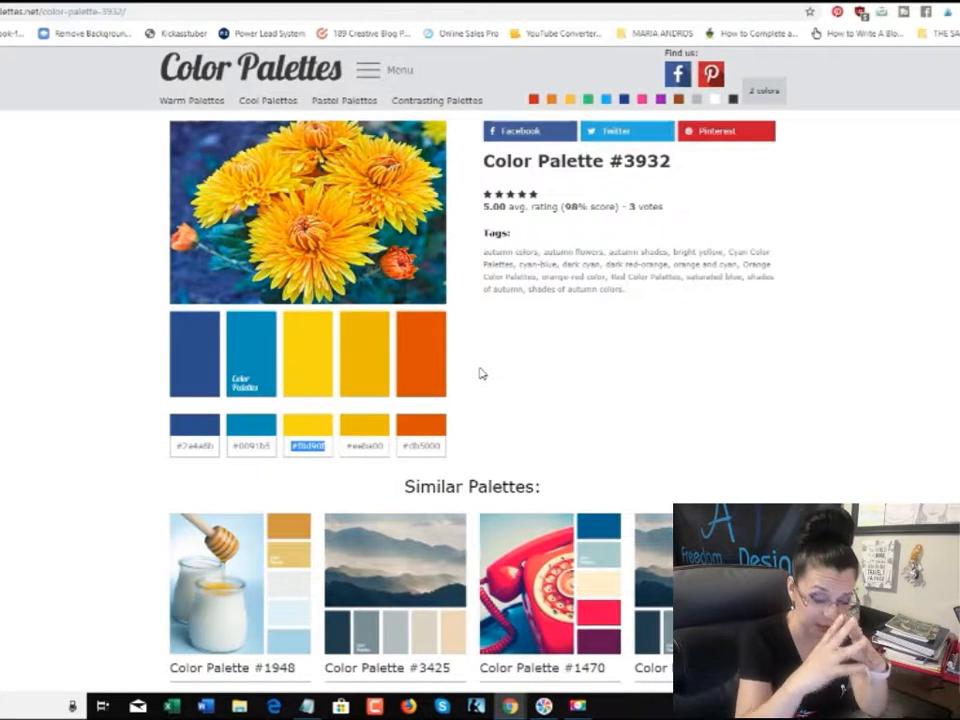
left_click_drag(230, 456, 272, 453)
right_click(266, 454)
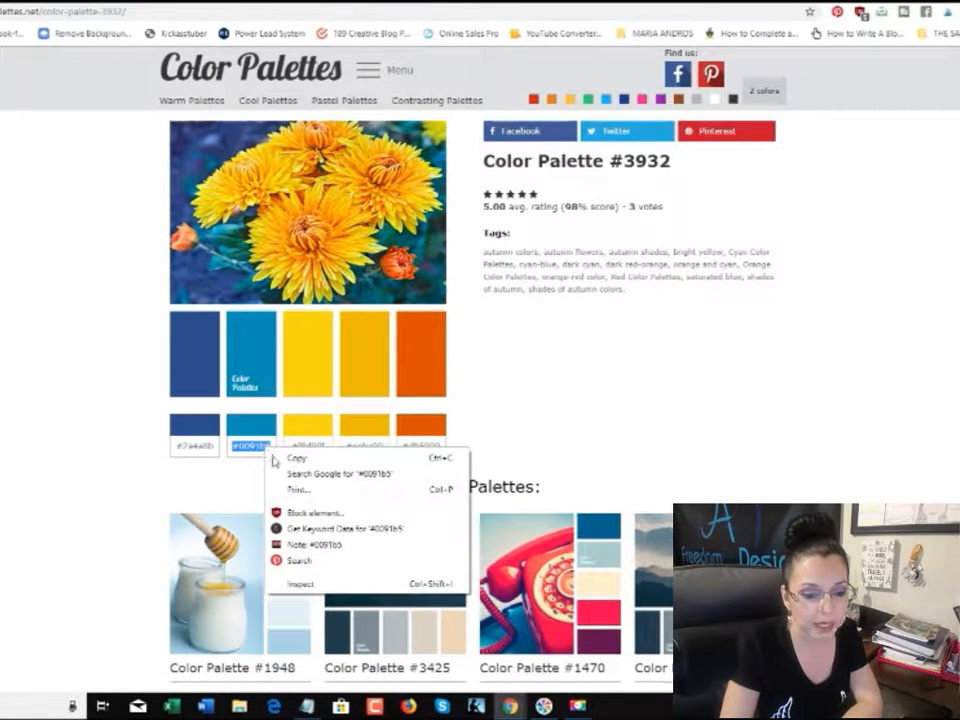
left_click(290, 457)
Switch back to the PixTeller editor and set the background colour to the copied HEX code #0091B5
key("ctrl+Tab")
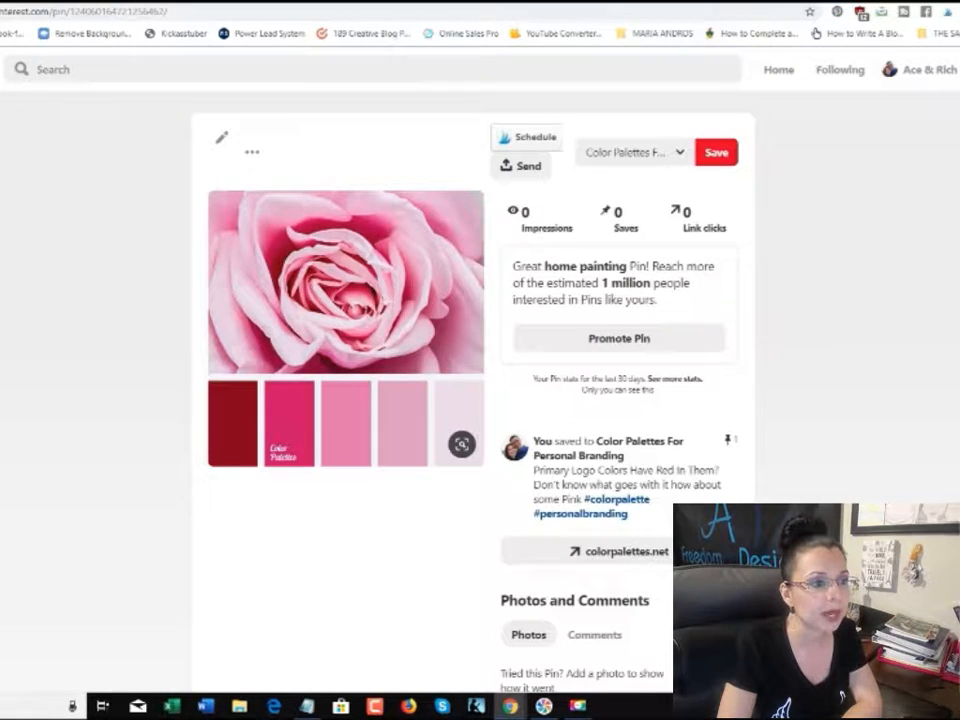
key("ctrl+Tab")
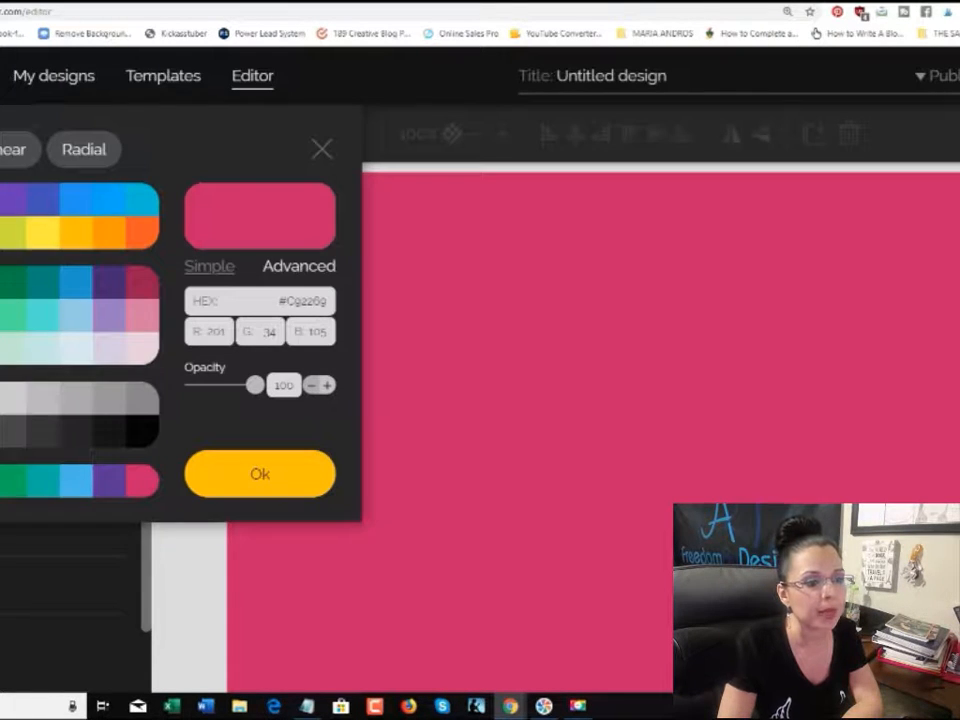
left_click_drag(300, 302, 329, 302)
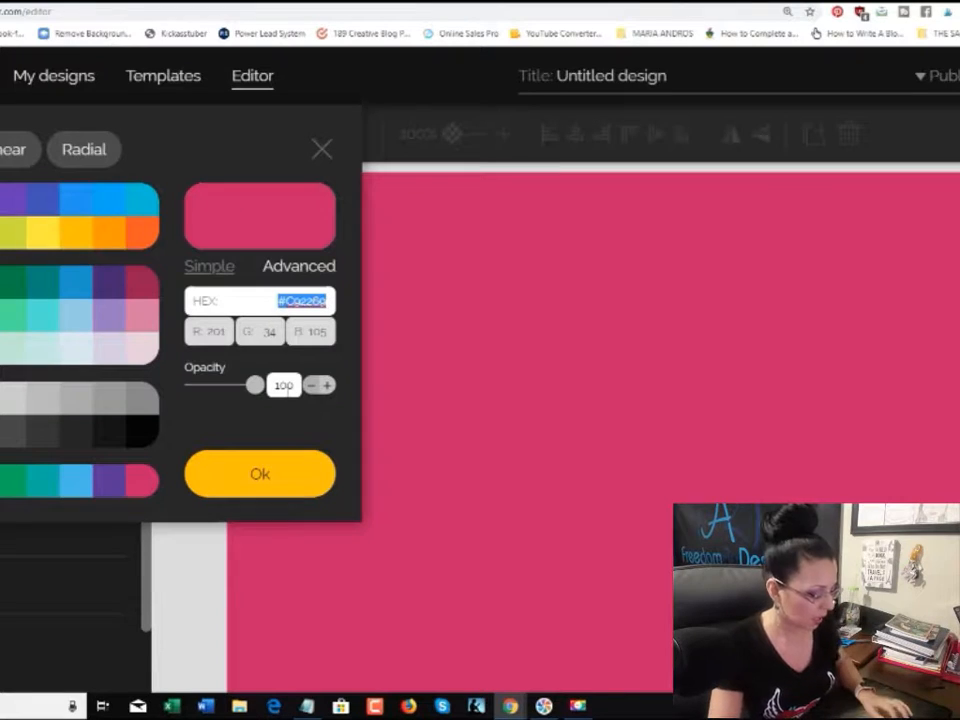
key("ctrl+v")
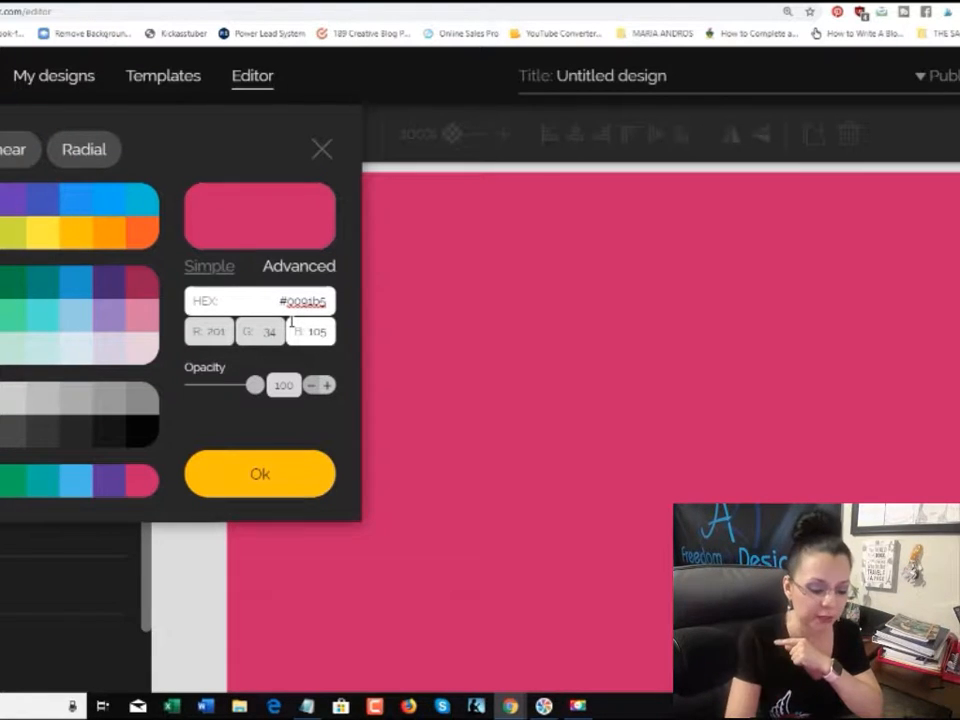
key("Return")
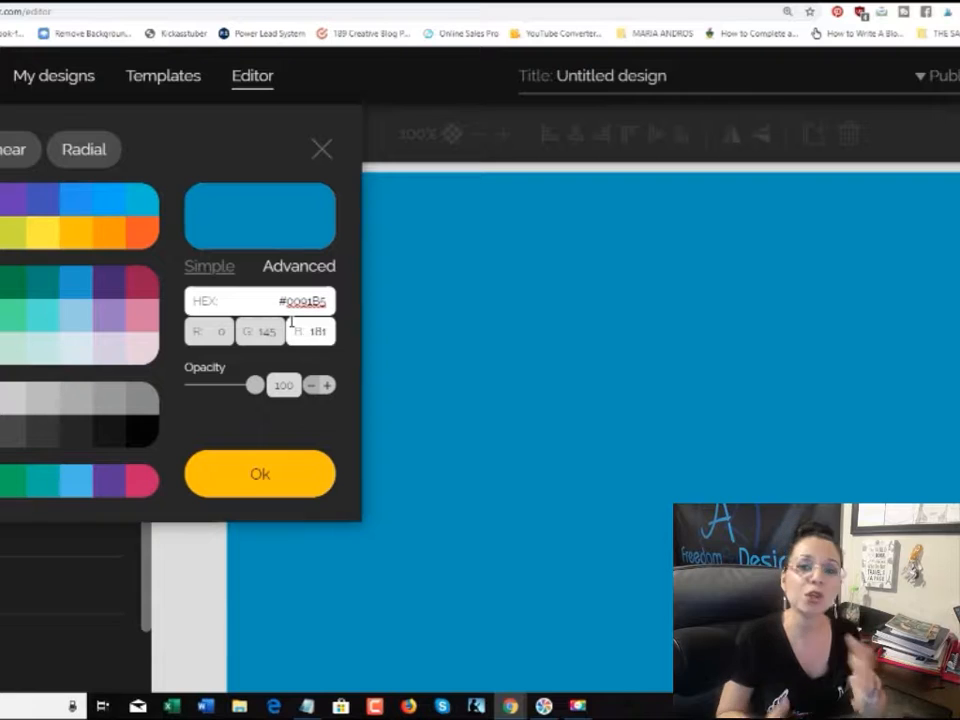
left_click(284, 490)
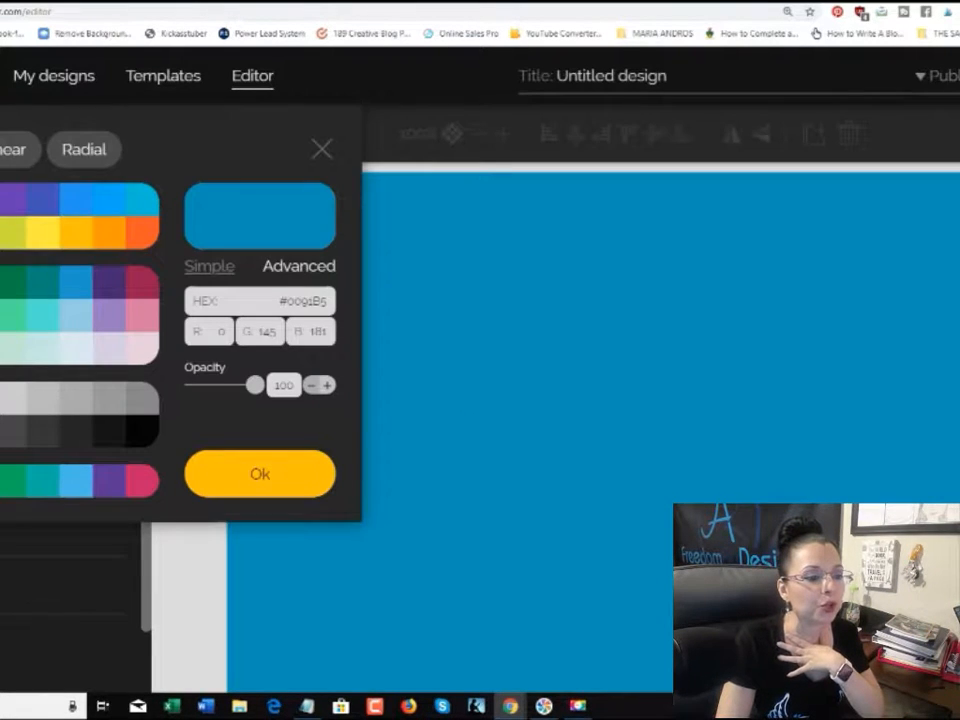
Set the design background back to solid white
left_click(14, 398)
left_click(281, 491)
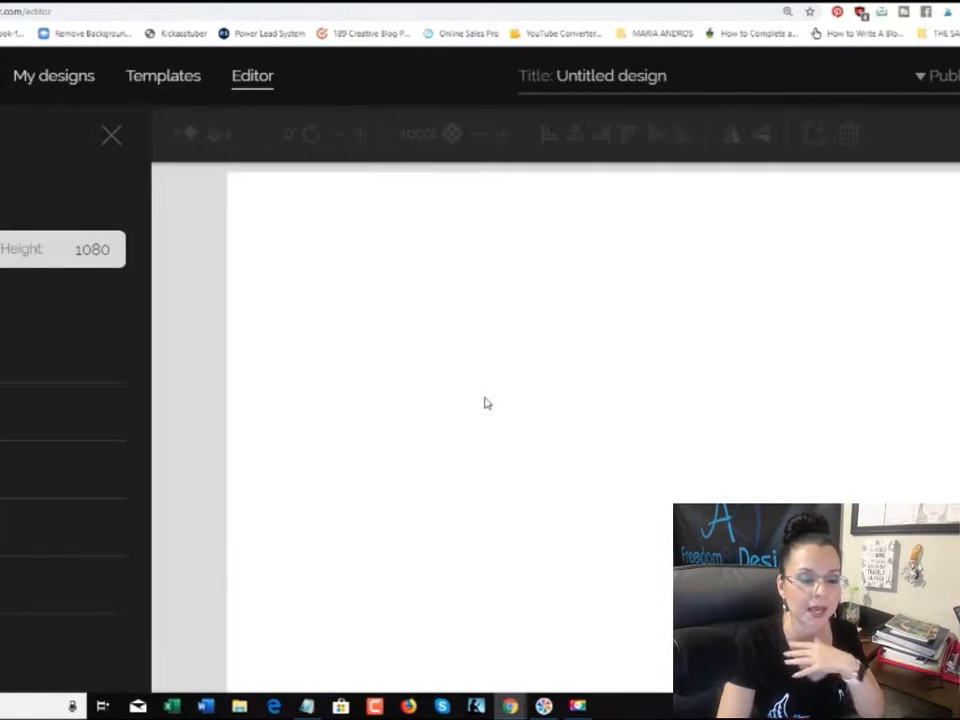
Add a square shape in the canvas's upper-left corner, enlarge it proportionally, and restore the normal page zoom
left_click(136, 412)
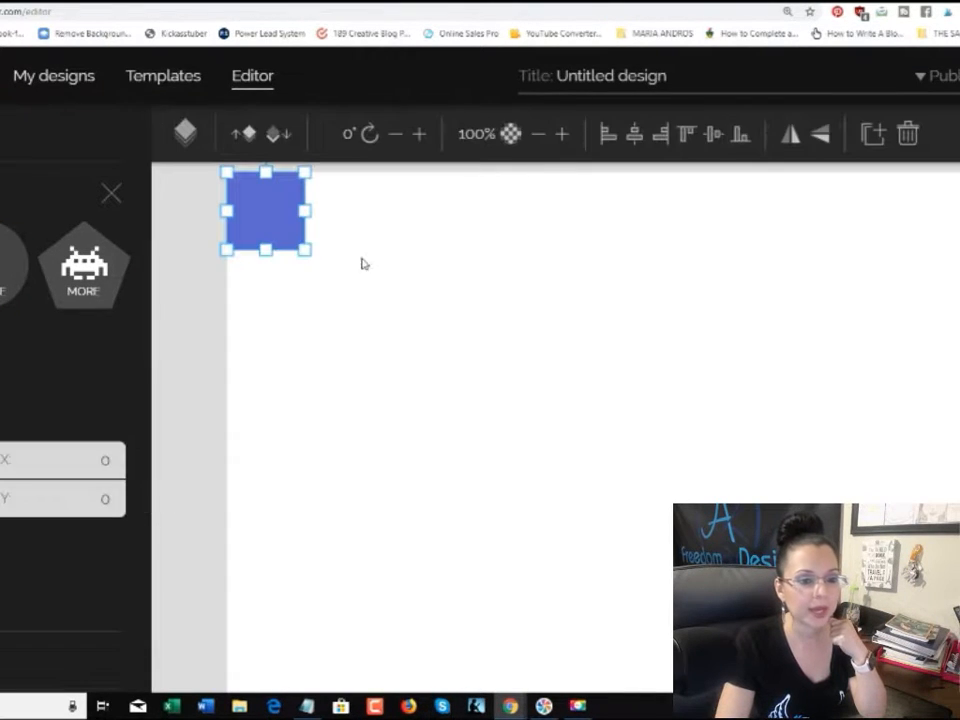
left_click_drag(305, 250, 440, 360)
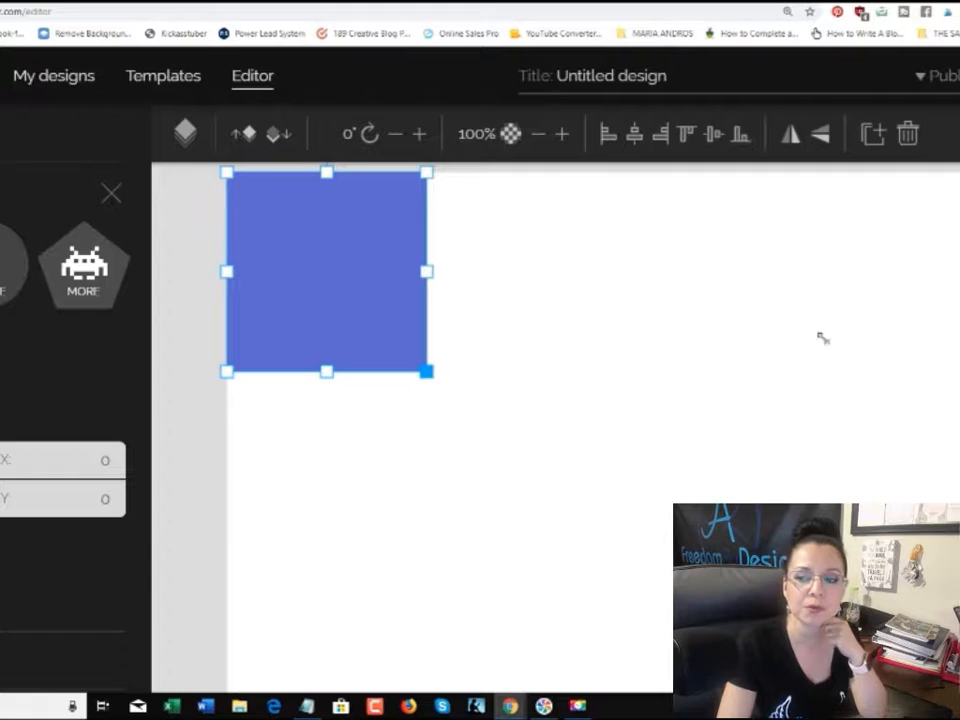
left_click(787, 11)
left_click(764, 35)
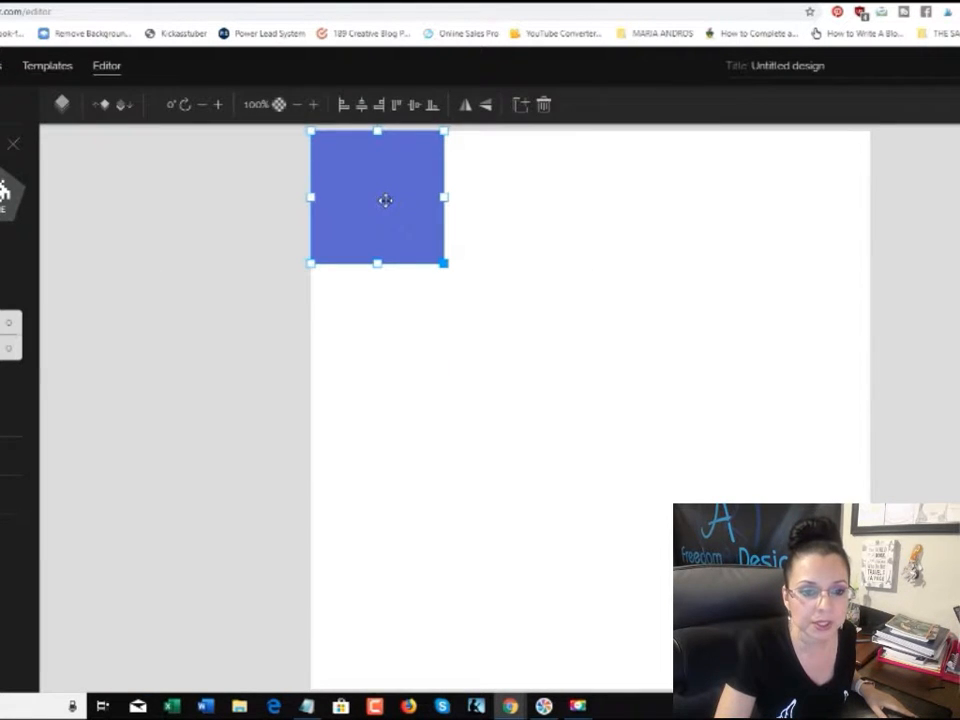
Copy the blue square and place three duplicates beside it in a row along the canvas's upper edge
right_click(385, 200)
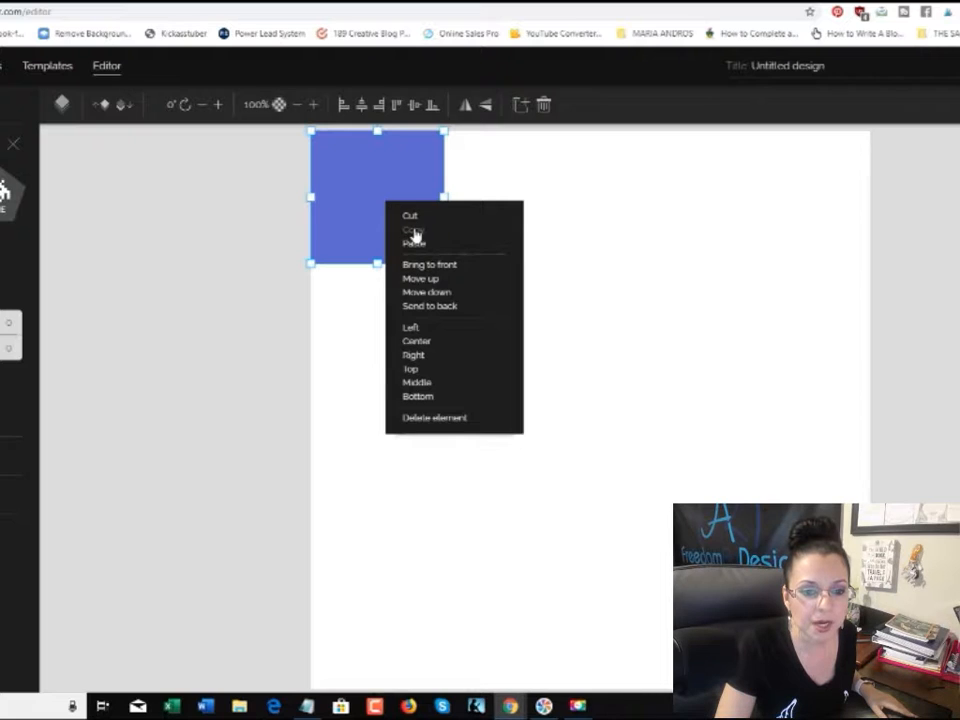
left_click(413, 231)
left_click(490, 218)
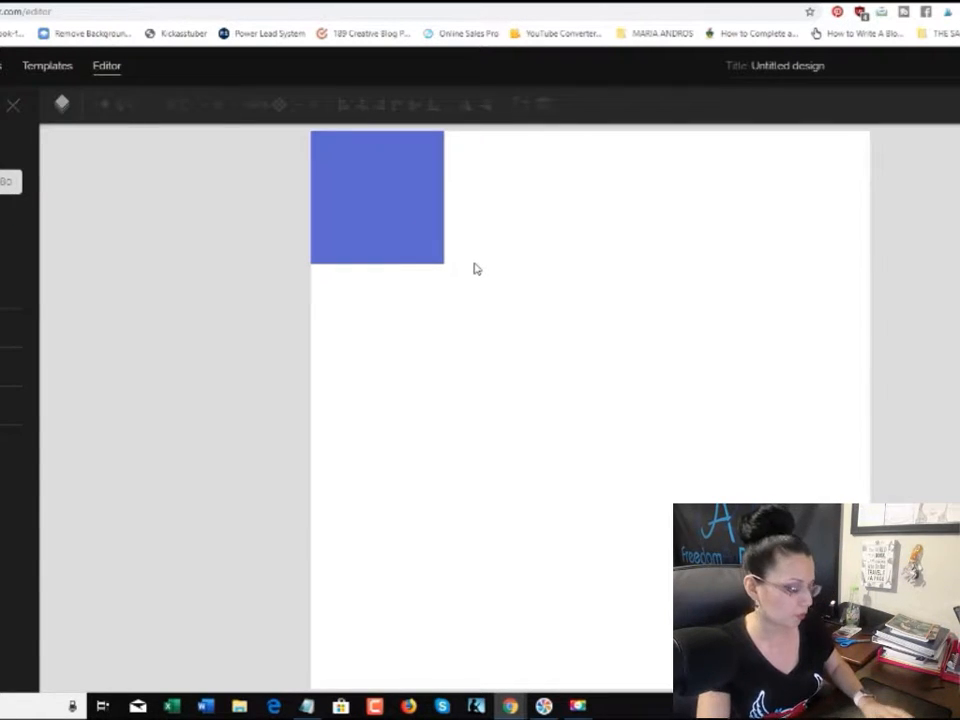
key("ctrl+v")
left_click_drag(400, 207, 525, 201)
key("ctrl+v")
left_click_drag(417, 211, 720, 208)
key("ctrl+v")
left_click_drag(429, 210, 866, 221)
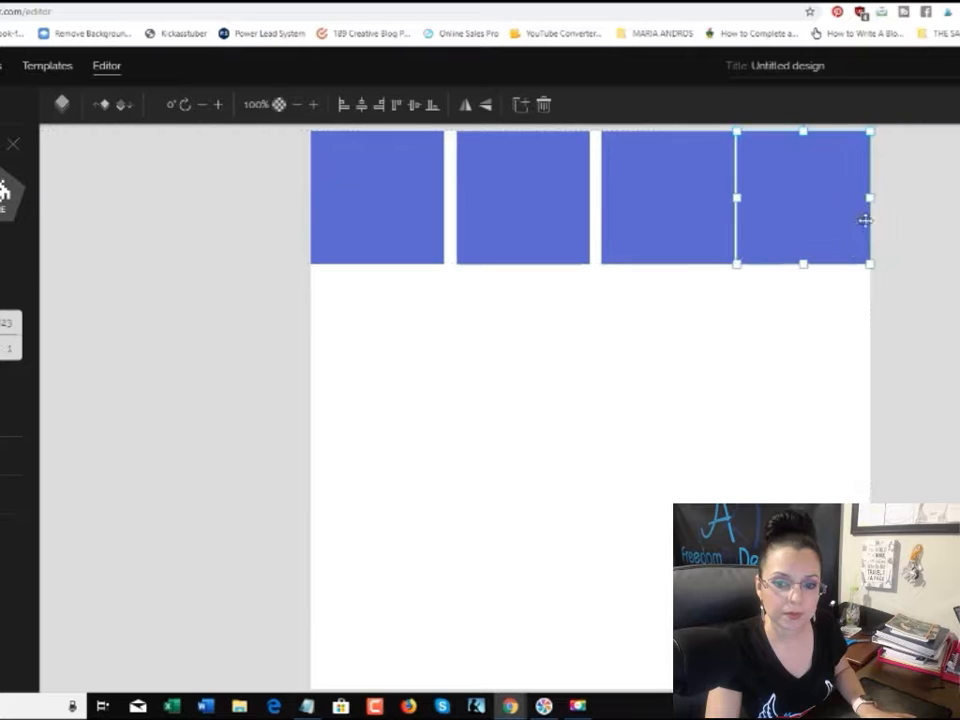
Nudge the third square slightly left so a narrow gap separates it from the fourth square, and deselect it
left_click_drag(612, 204, 602, 203)
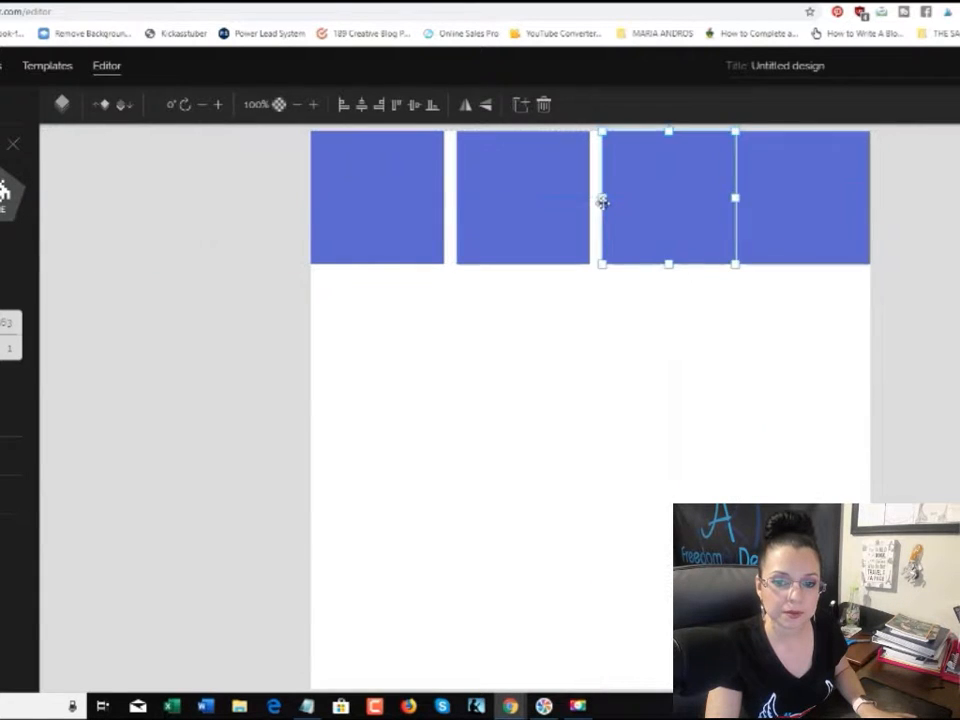
left_click_drag(661, 203, 641, 204)
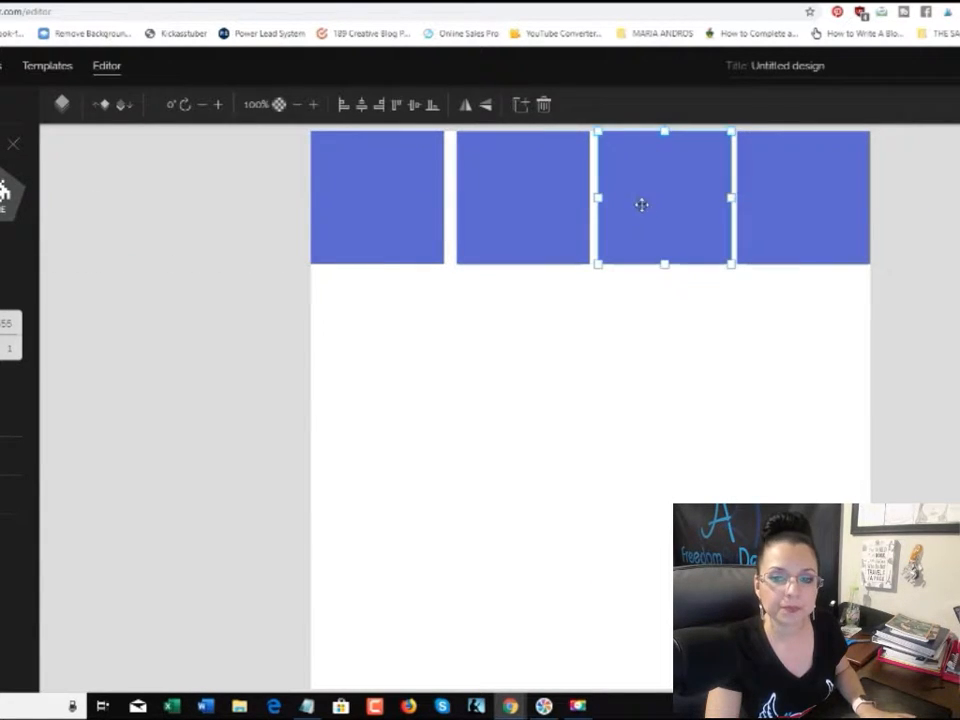
left_click(465, 420)
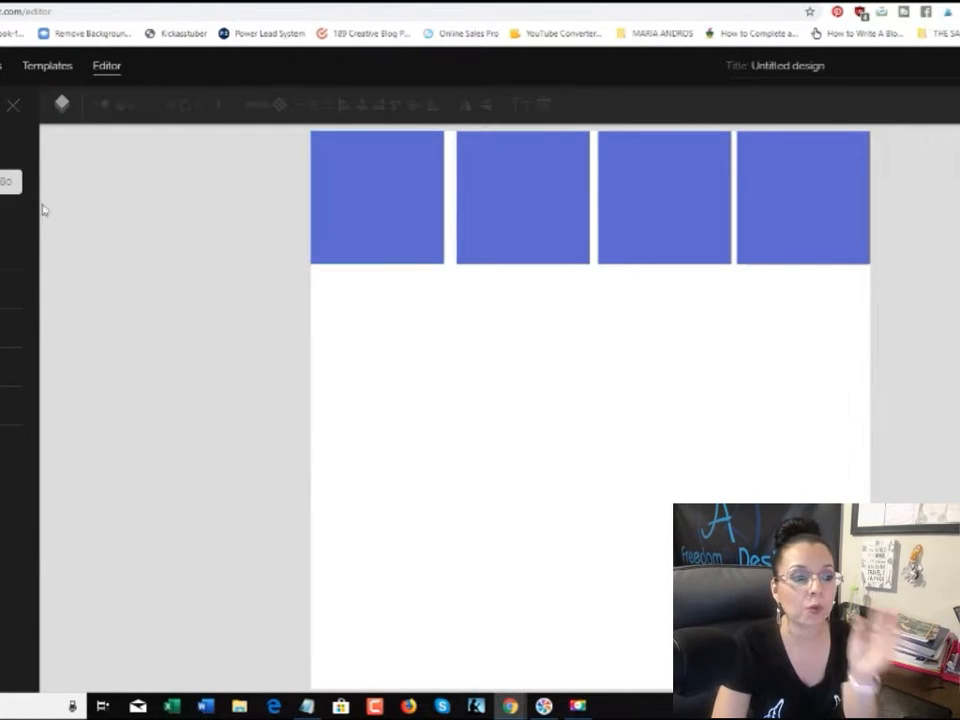
Open the first square's fill colour, then switch to the Color Palettes page #3932 and copy the yellow HEX code #f8d90f
left_click(359, 197)
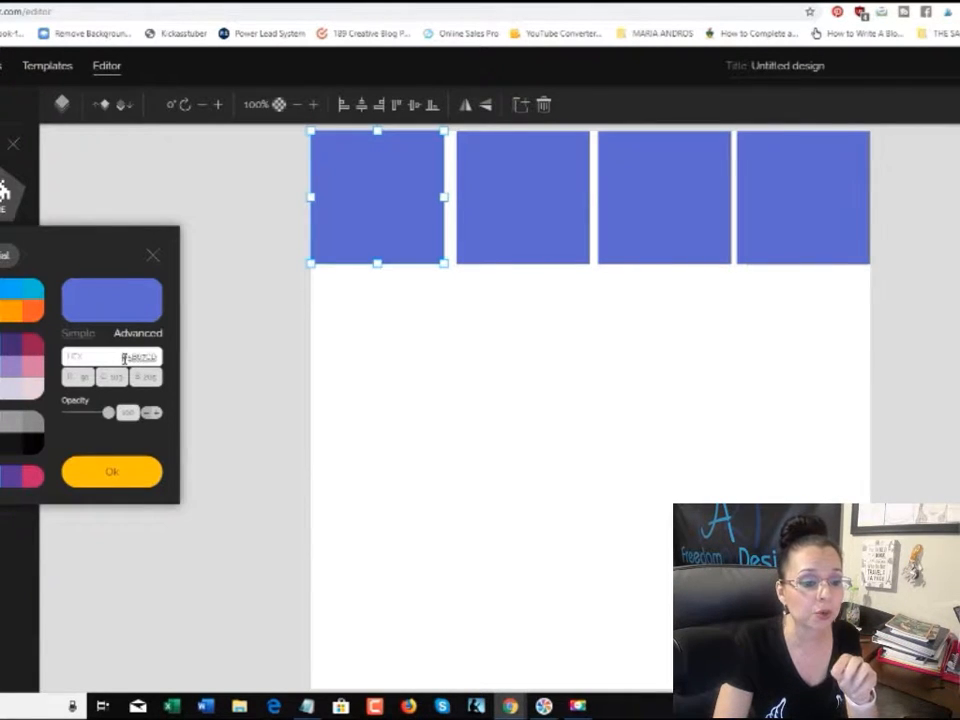
left_click(242, 4)
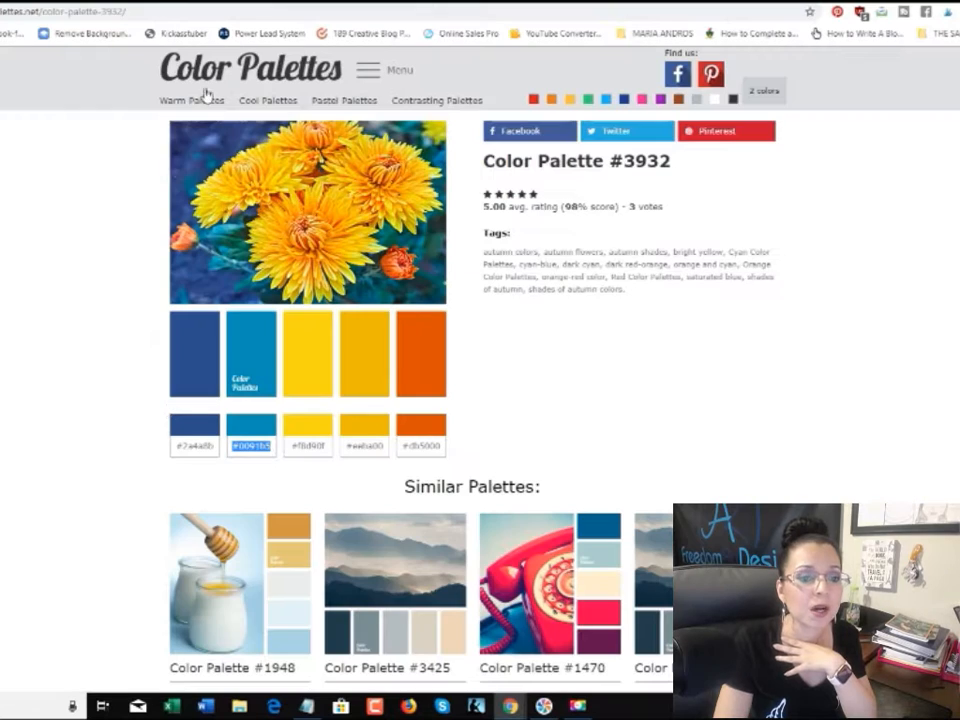
left_click(309, 450)
double_click(309, 448)
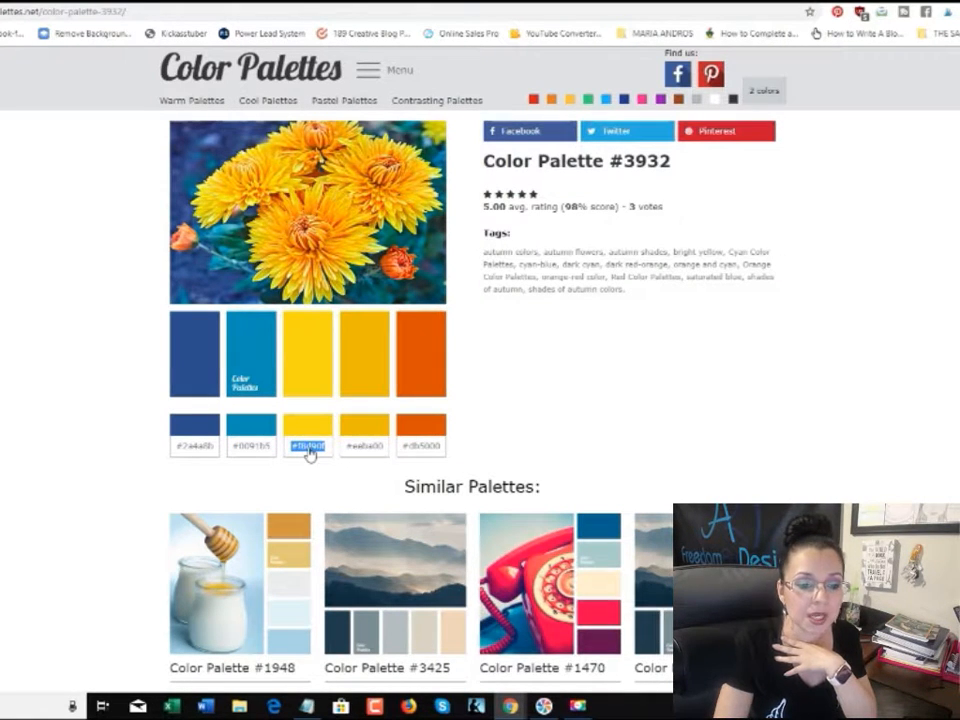
right_click(309, 456)
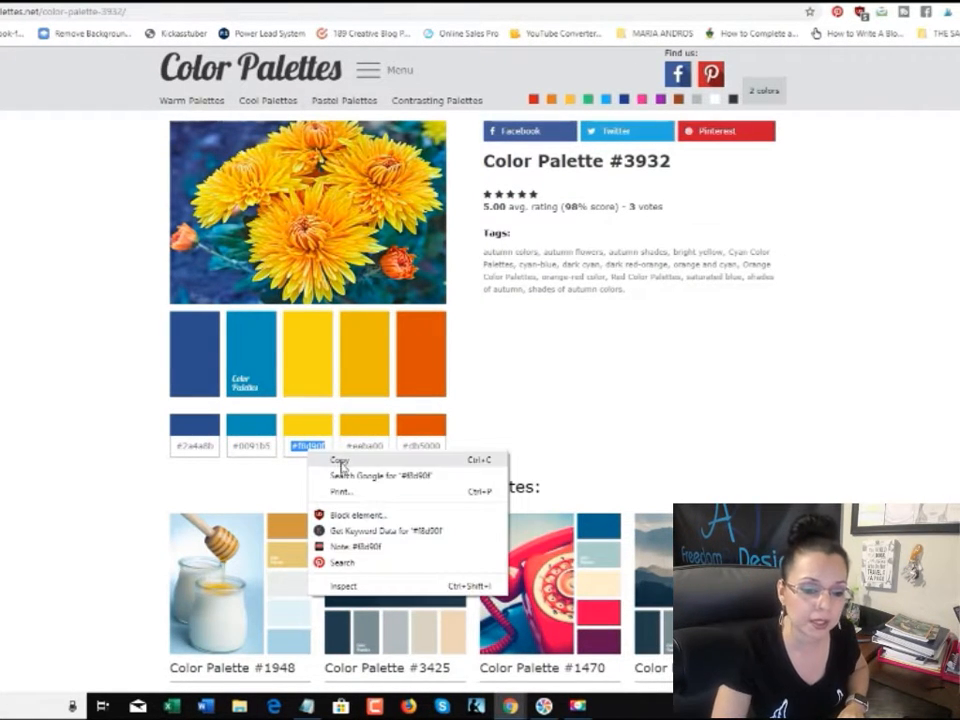
left_click(336, 460)
Return to the PixTeller editor and fill the first square with the copied HEX code #F8D90F
left_click(100, 4)
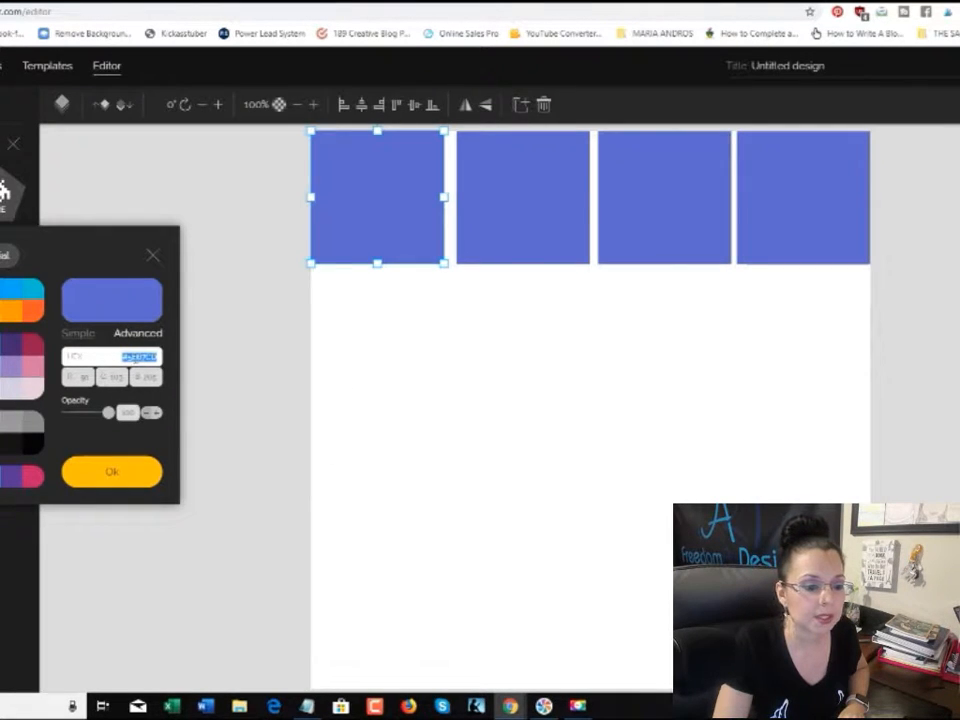
right_click(137, 357)
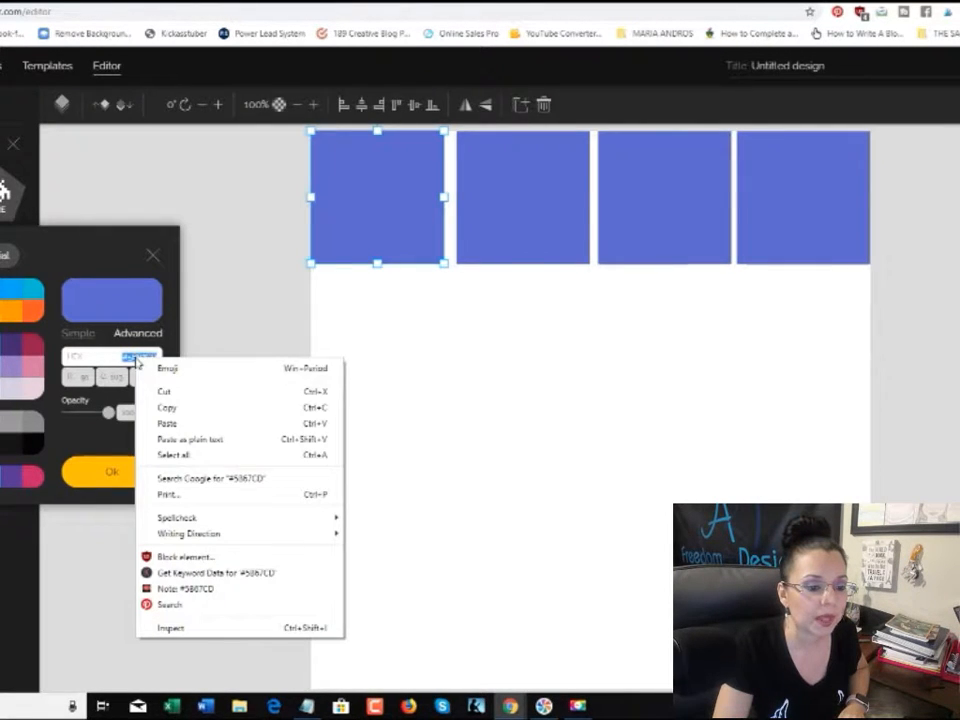
left_click(161, 424)
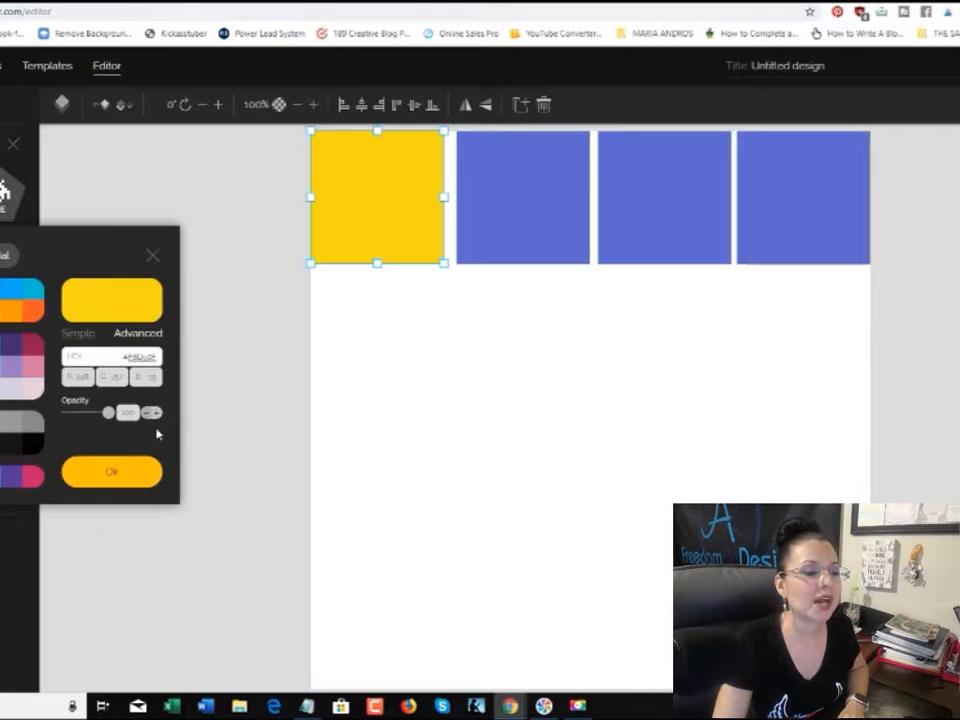
left_click(137, 471)
Switch to the Color Palettes page #3932 and copy the dark blue HEX code #2a4a8b
key("ctrl+Tab")
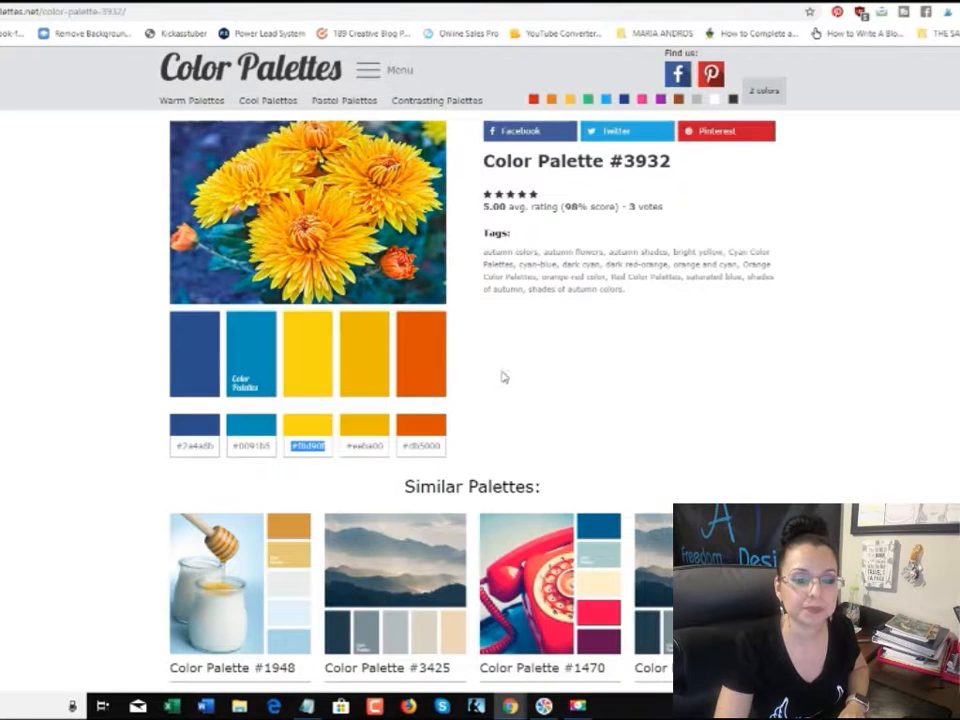
left_click(194, 447)
right_click(196, 446)
left_click(219, 455)
Return to the PixTeller editor and fill the second square with the copied HEX code #2A4A8B
key("ctrl+Tab")
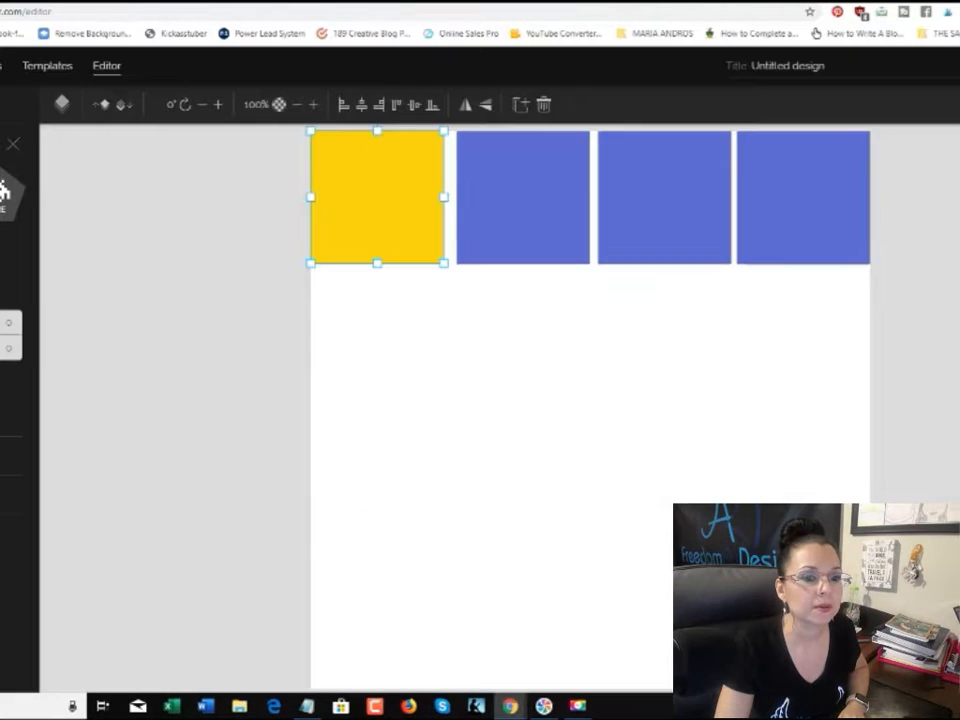
left_click(543, 207)
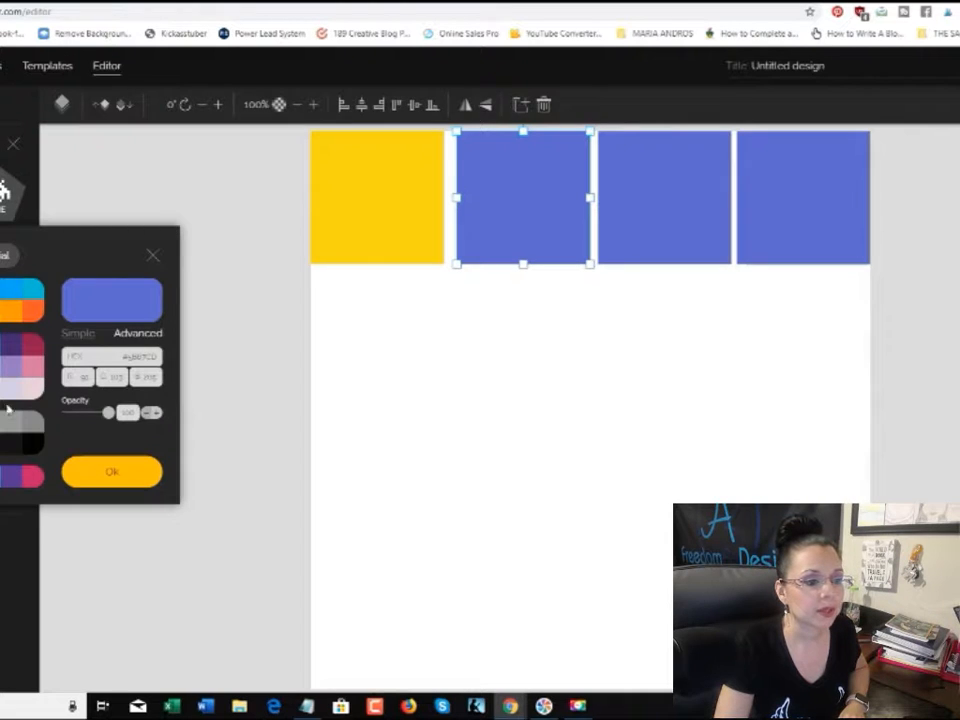
left_click(133, 358)
triple_click(133, 358)
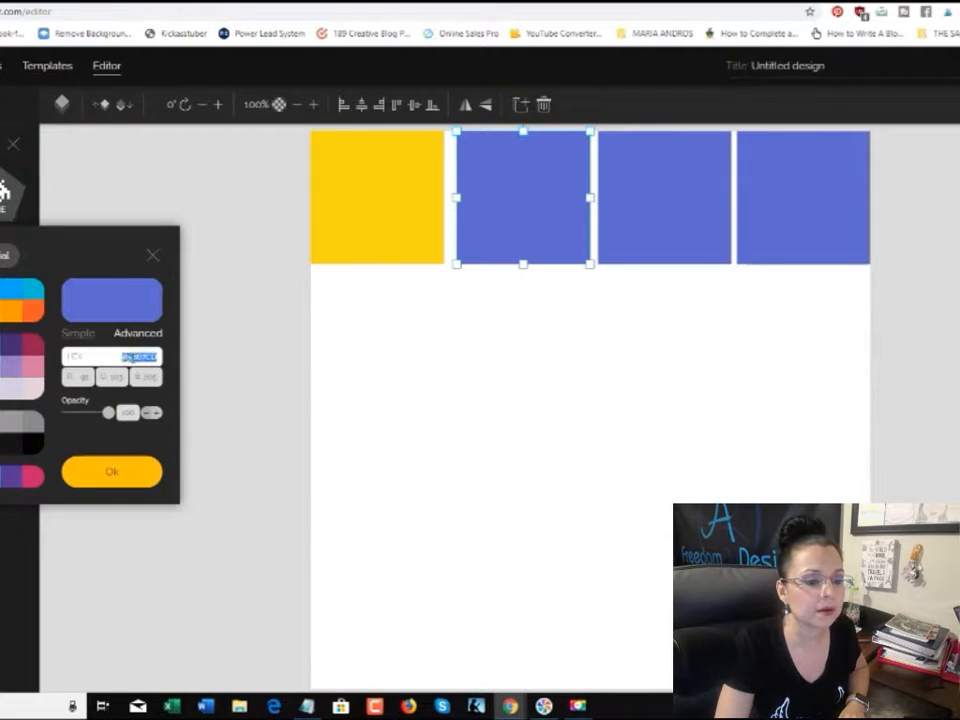
right_click(133, 358)
left_click(163, 456)
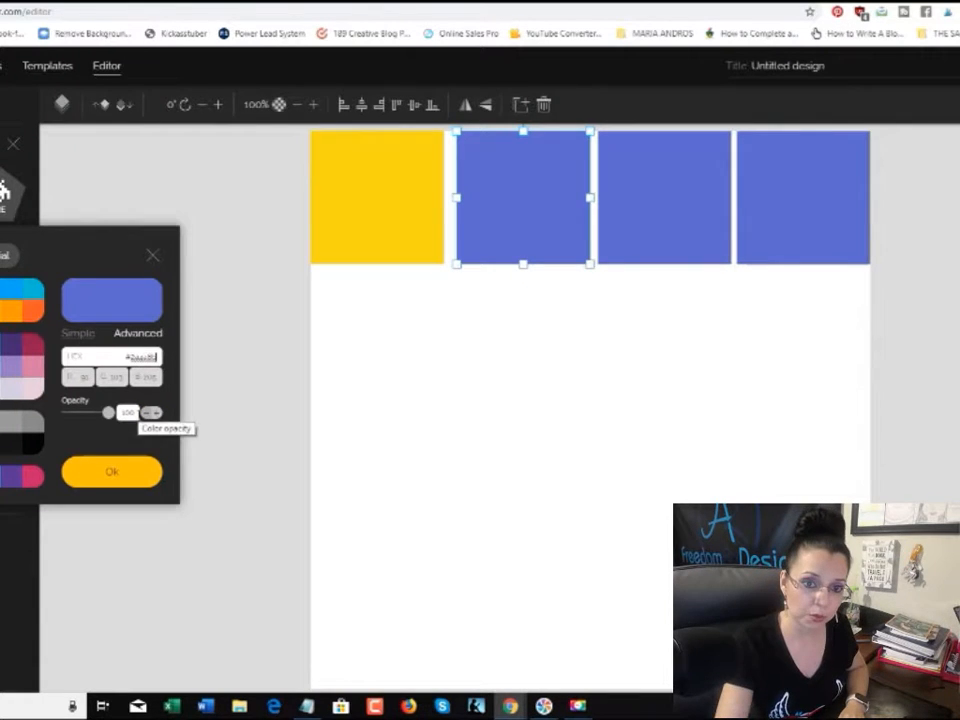
key("Return")
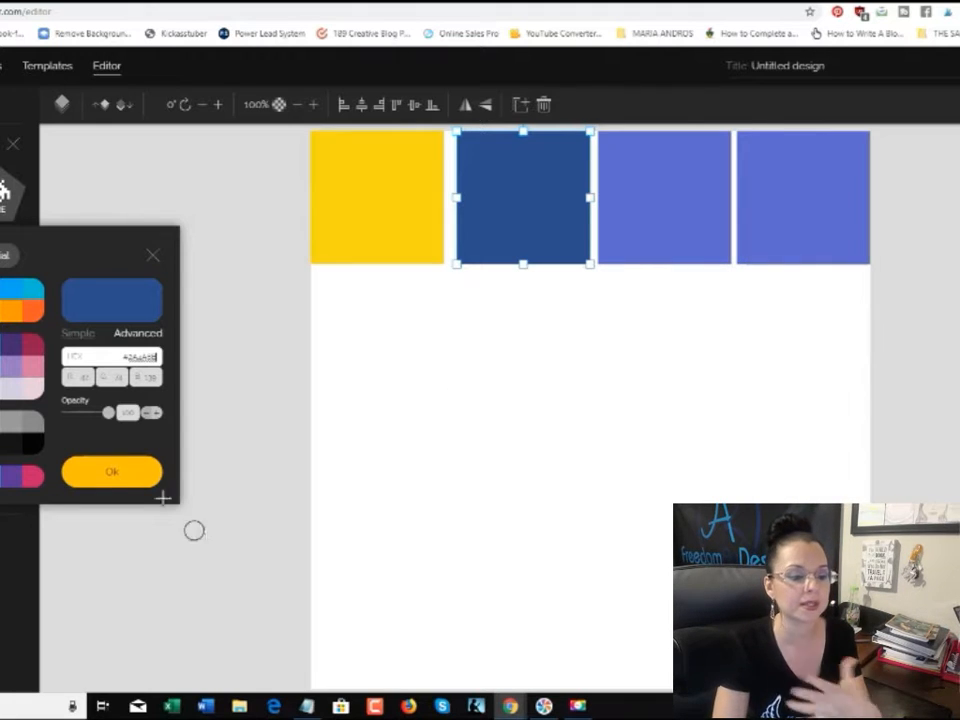
left_click(132, 474)
Switch to the Color Palettes site, browse the green palettes through to page 6, and open Color Palette #3931
key("ctrl+Tab")
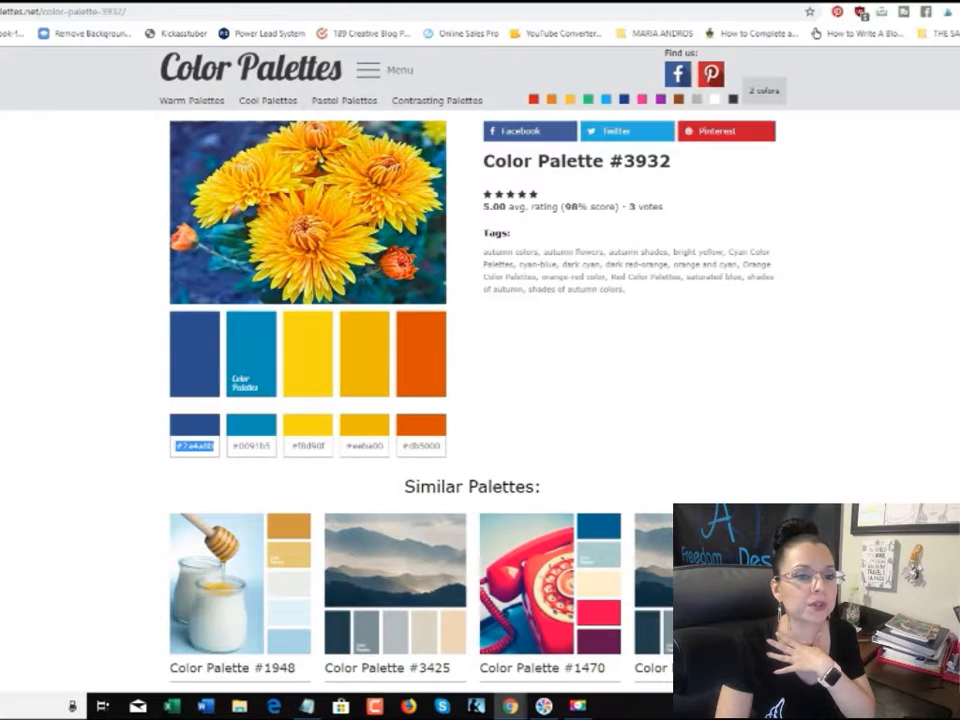
left_click(590, 102)
scroll(604, 394, "down", 3)
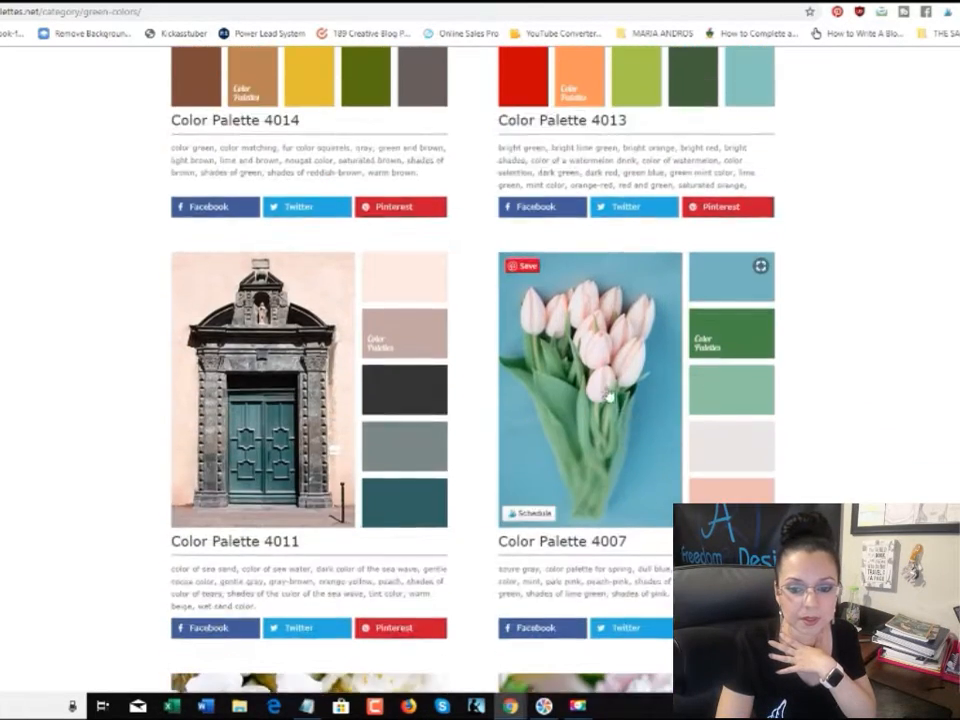
scroll(608, 396, "down", 10)
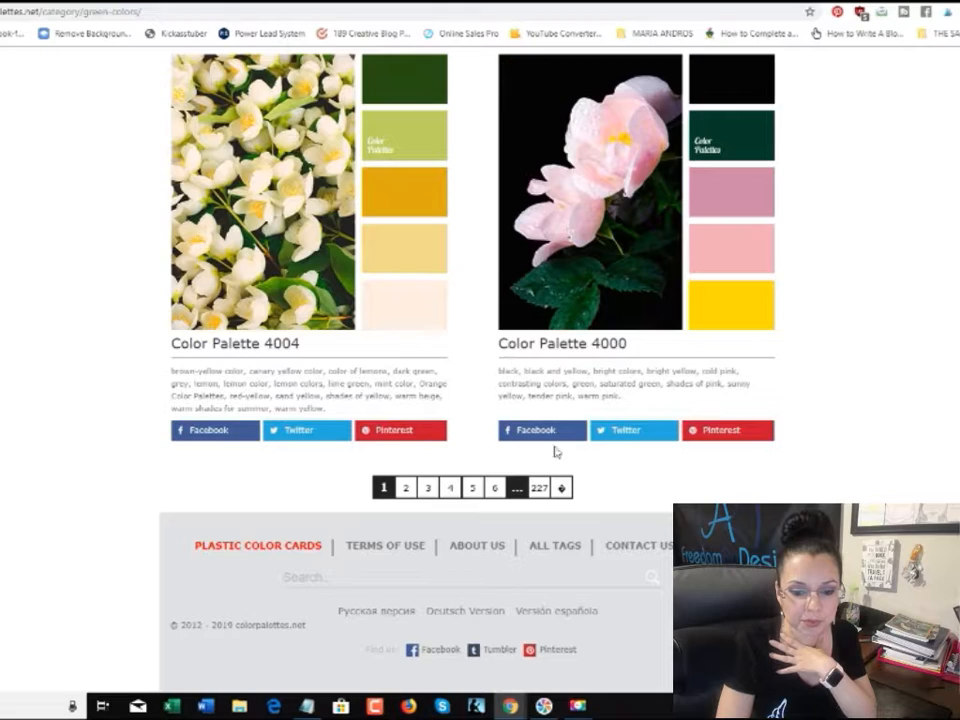
left_click(492, 490)
scroll(567, 427, "down", 1)
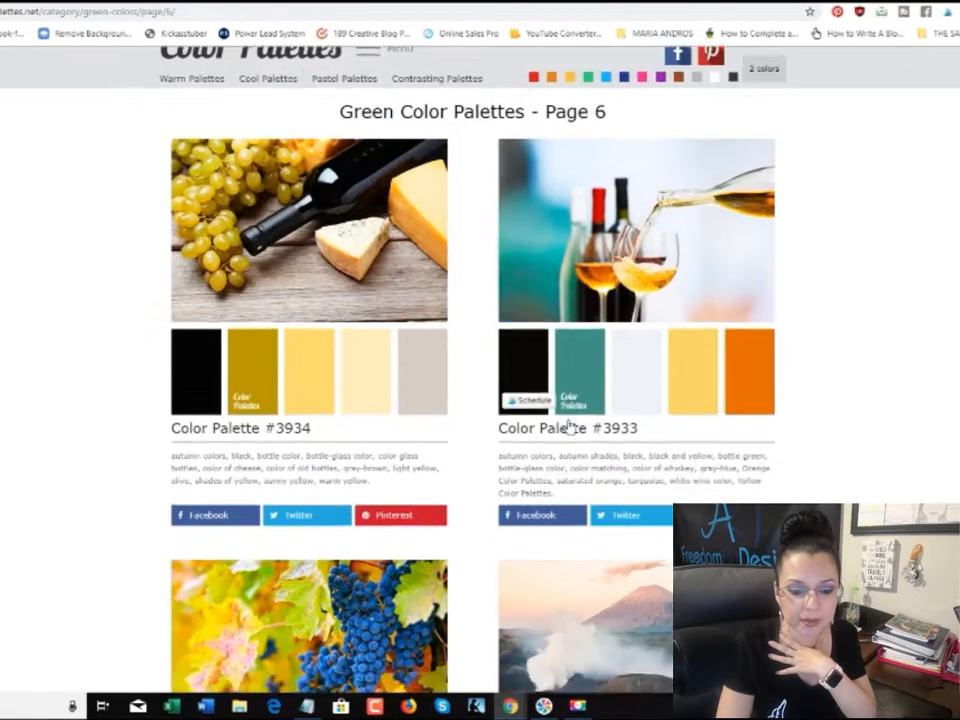
scroll(567, 427, "down", 6)
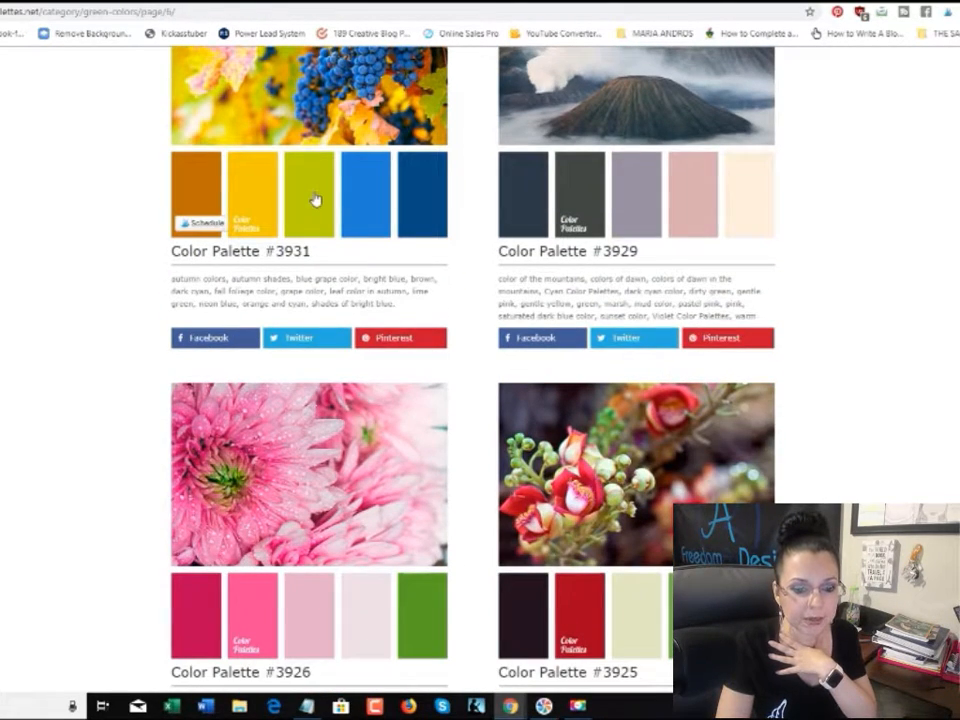
left_click(314, 200)
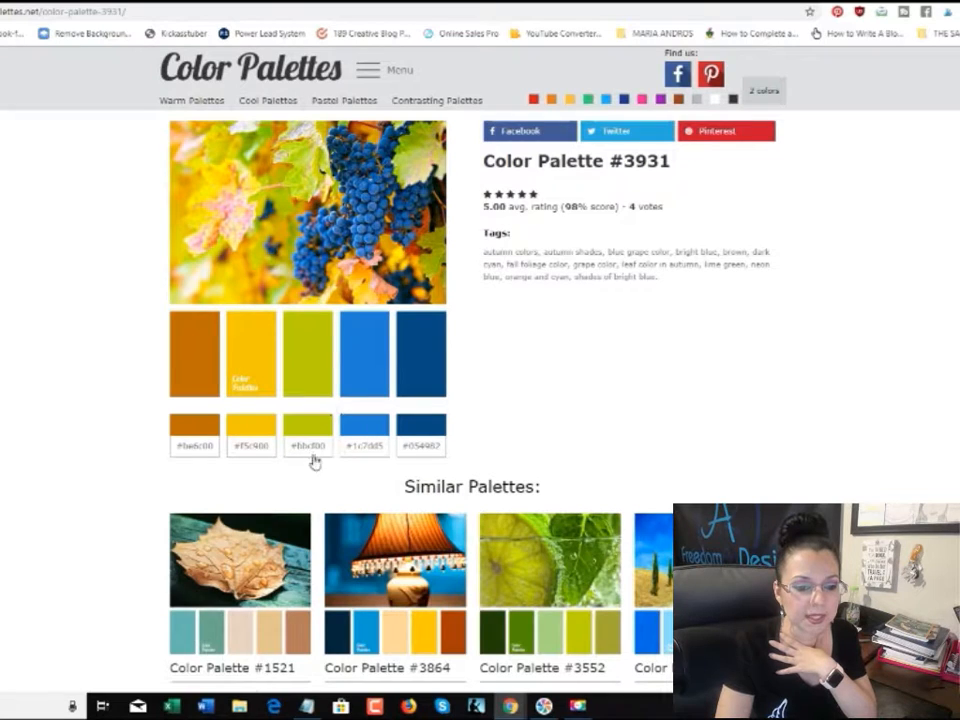
Copy the lime-green HEX code #bbcf00 and fill the third square with it in the PixTeller editor
right_click(313, 453)
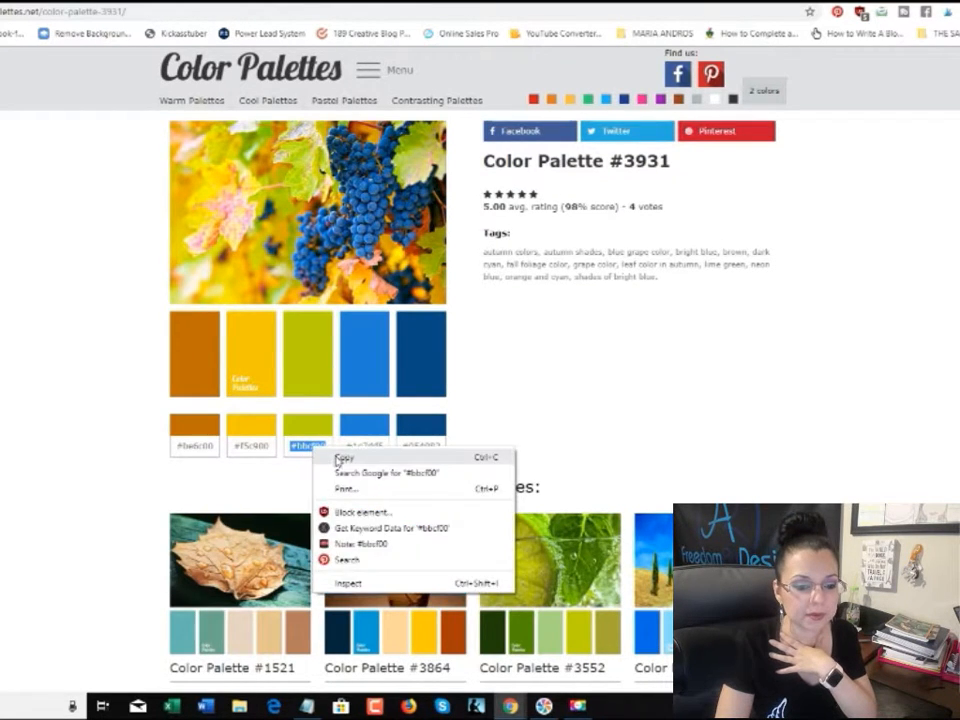
left_click(334, 457)
left_click(174, 3)
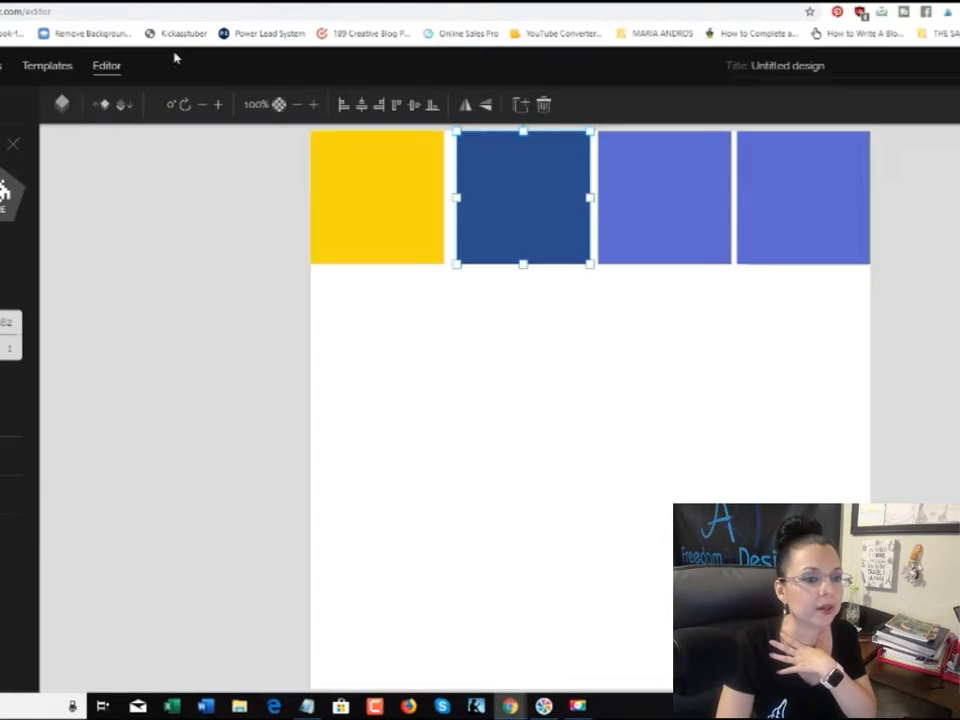
left_click(677, 227)
left_click(8, 335)
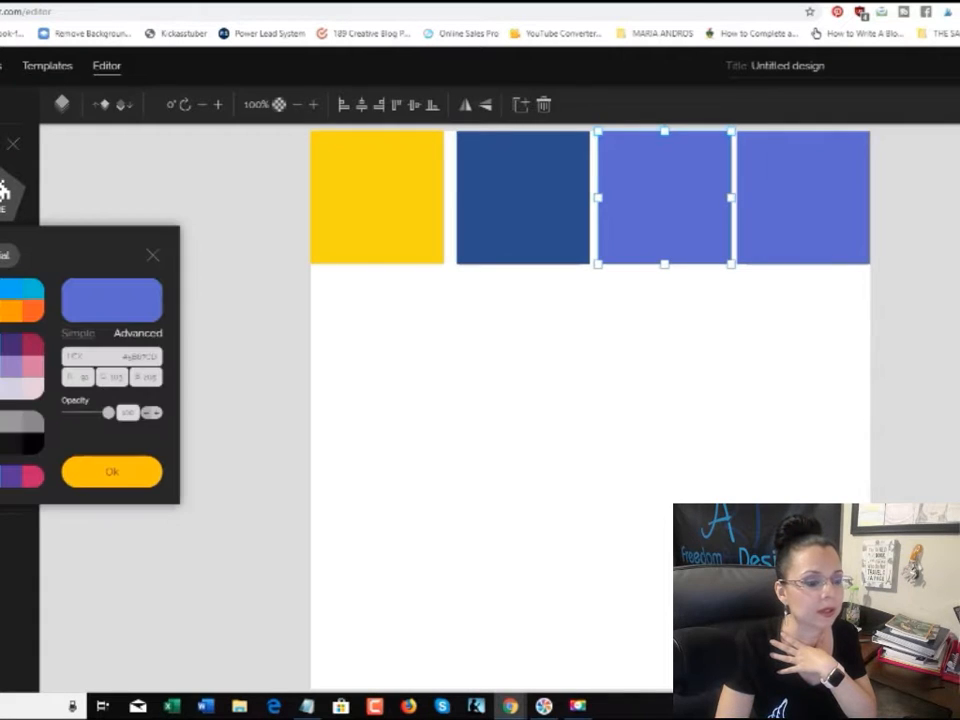
triple_click(154, 356)
right_click(155, 357)
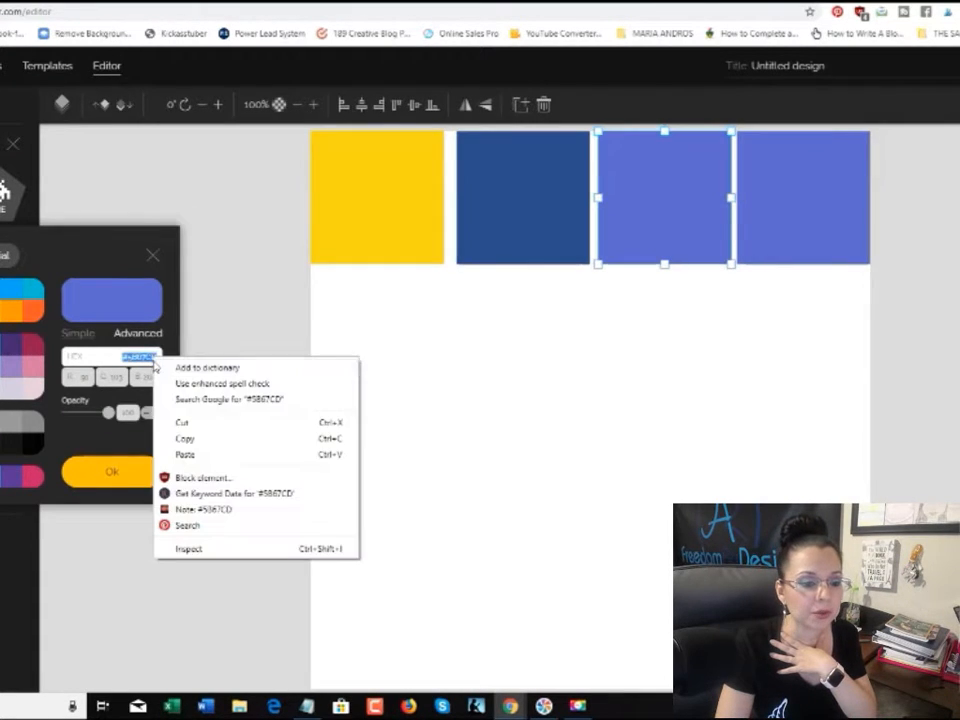
left_click(182, 455)
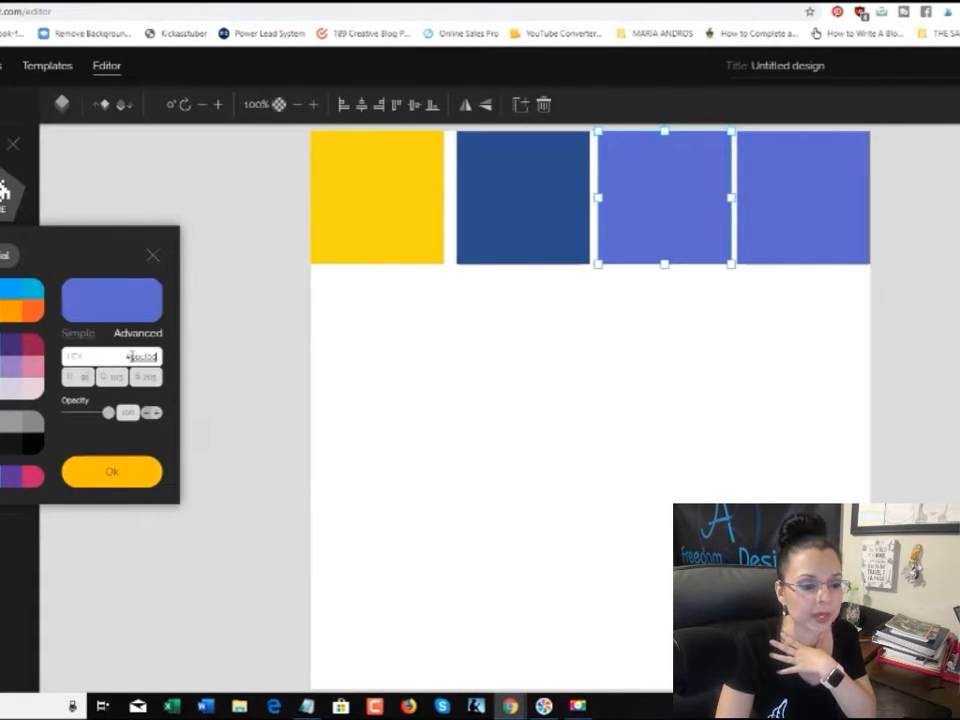
left_click(111, 470)
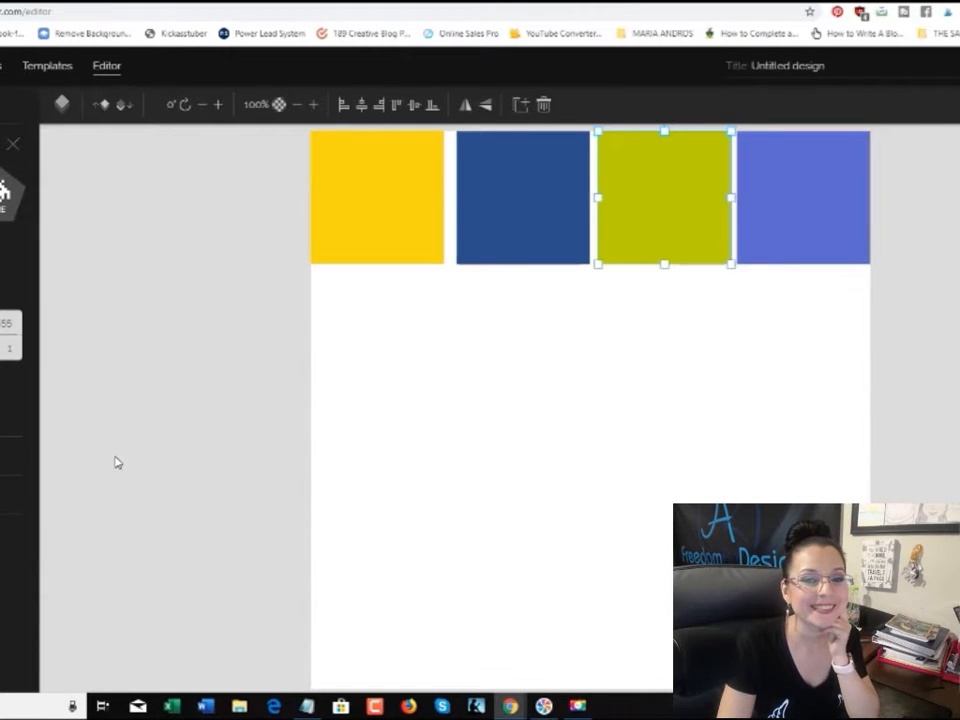
Select the fourth square, then open Color Palette 4013 from the red palettes on Color Palettes and copy the red HEX code #c80003
left_click(838, 184)
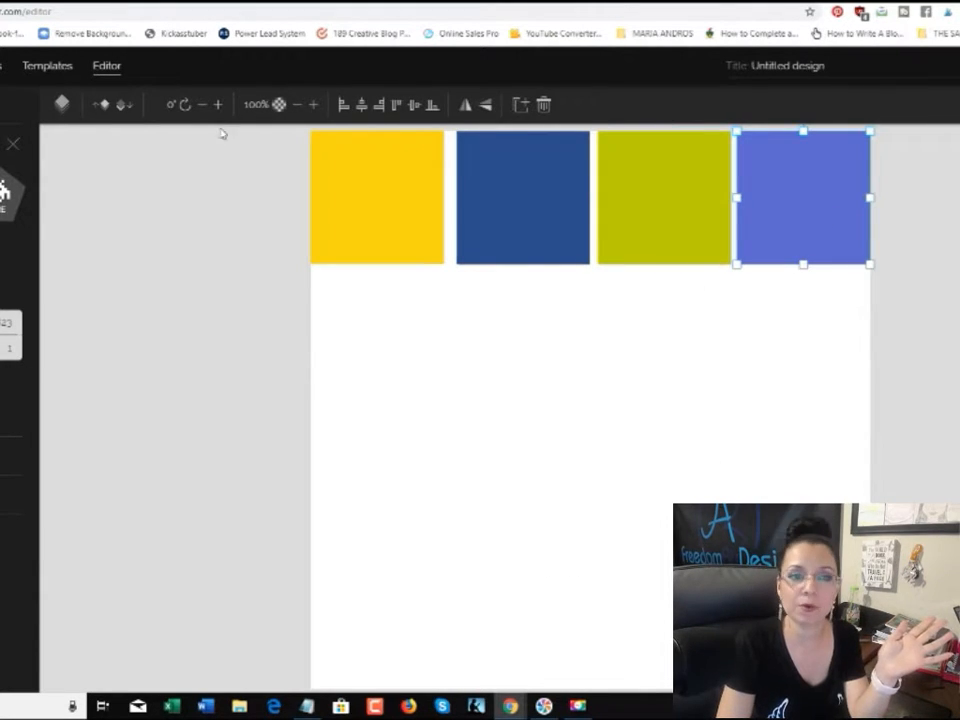
key("ctrl+Tab")
left_click(534, 98)
left_click(521, 417)
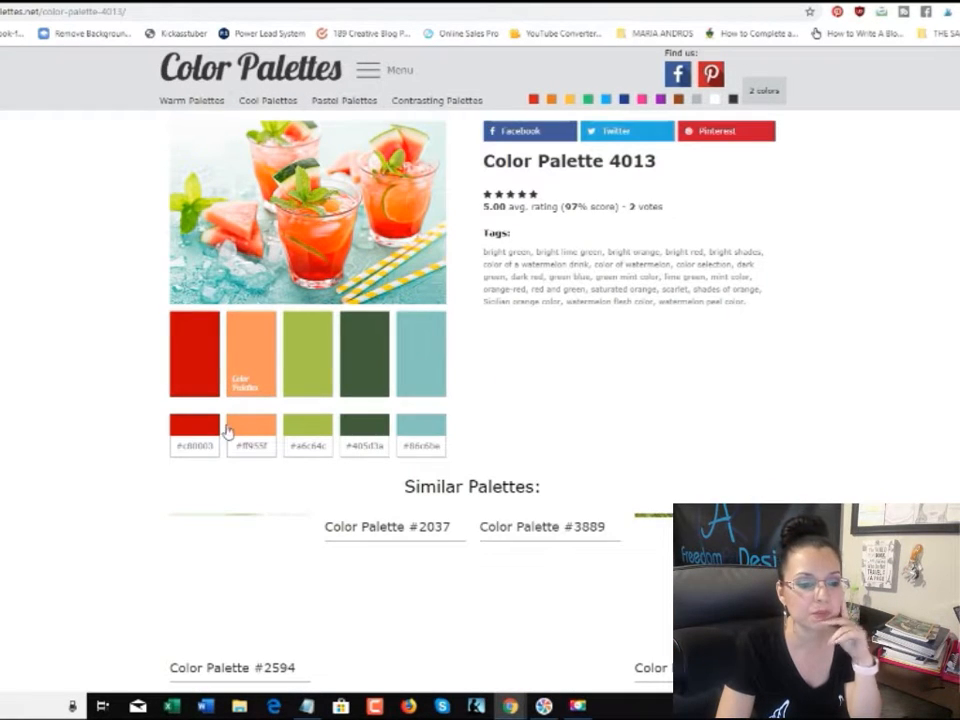
double_click(205, 452)
right_click(205, 452)
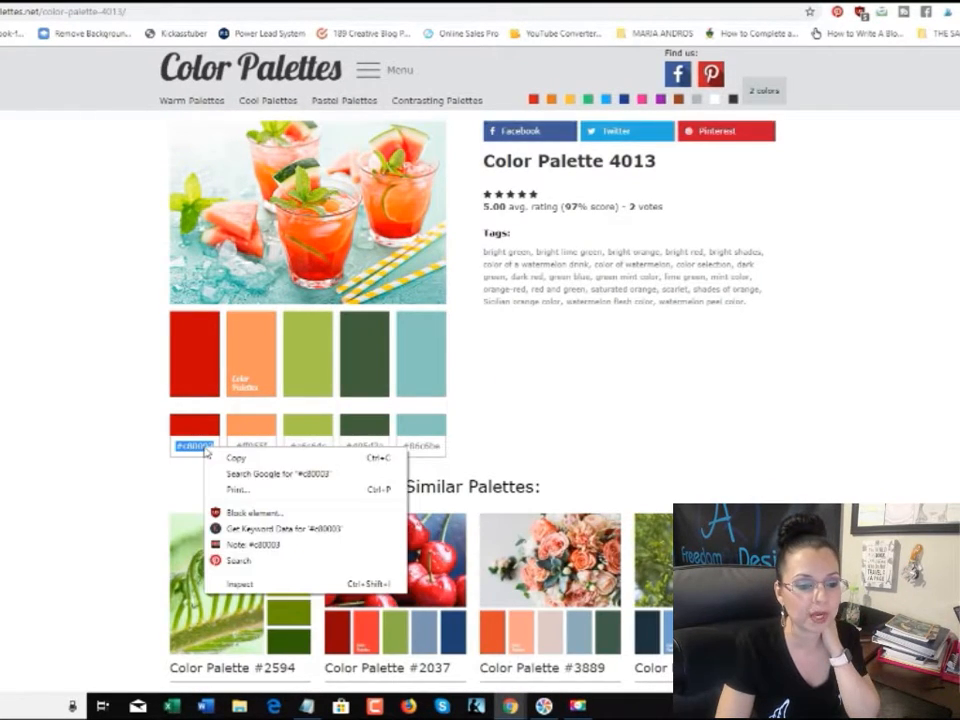
left_click(235, 457)
Return to the PixTeller editor and fill the fourth square with the copied HEX code #C80003
key("ctrl+Tab")
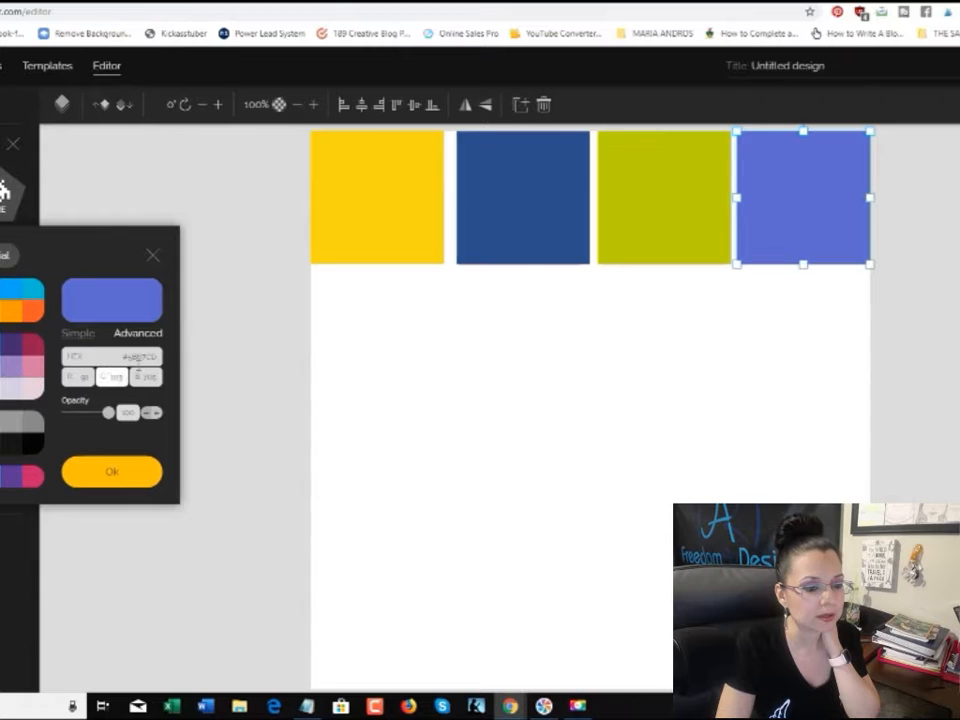
double_click(140, 357)
right_click(141, 362)
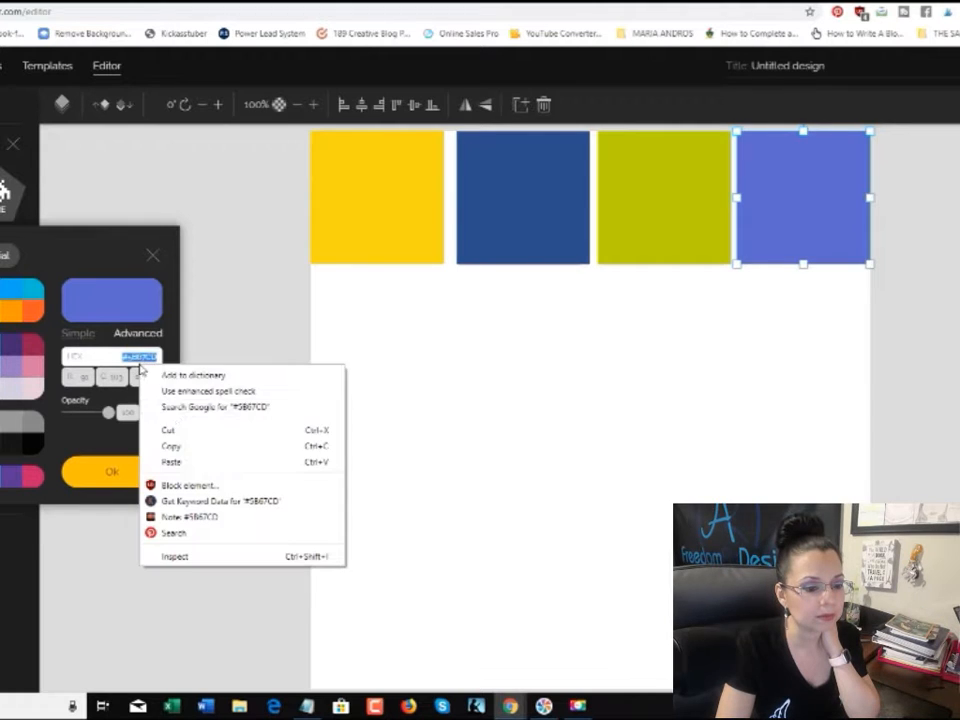
left_click(175, 462)
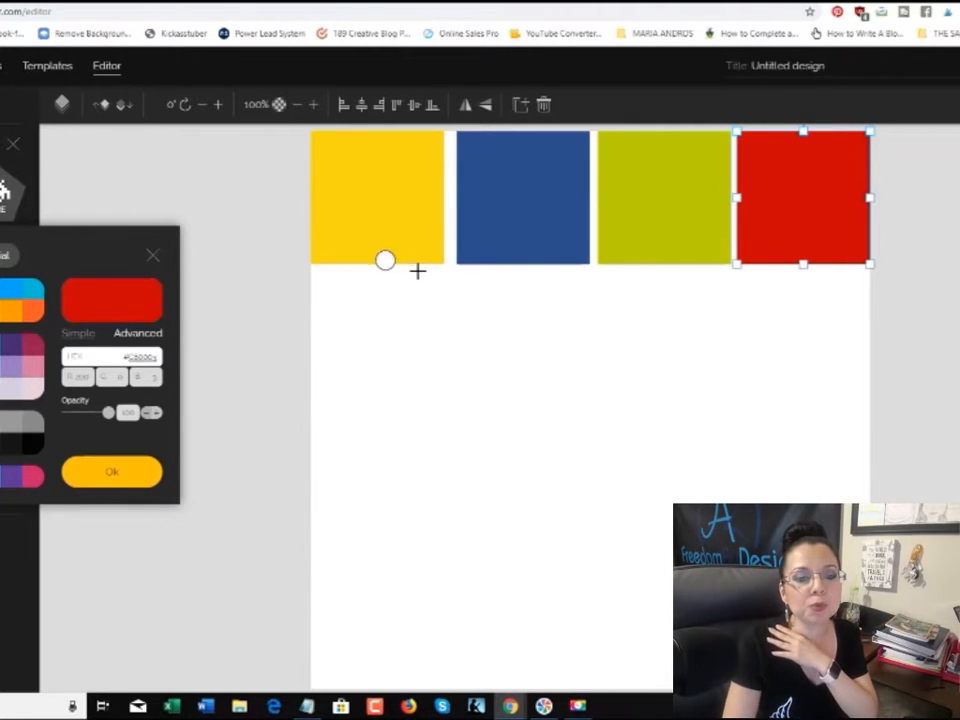
left_click(109, 480)
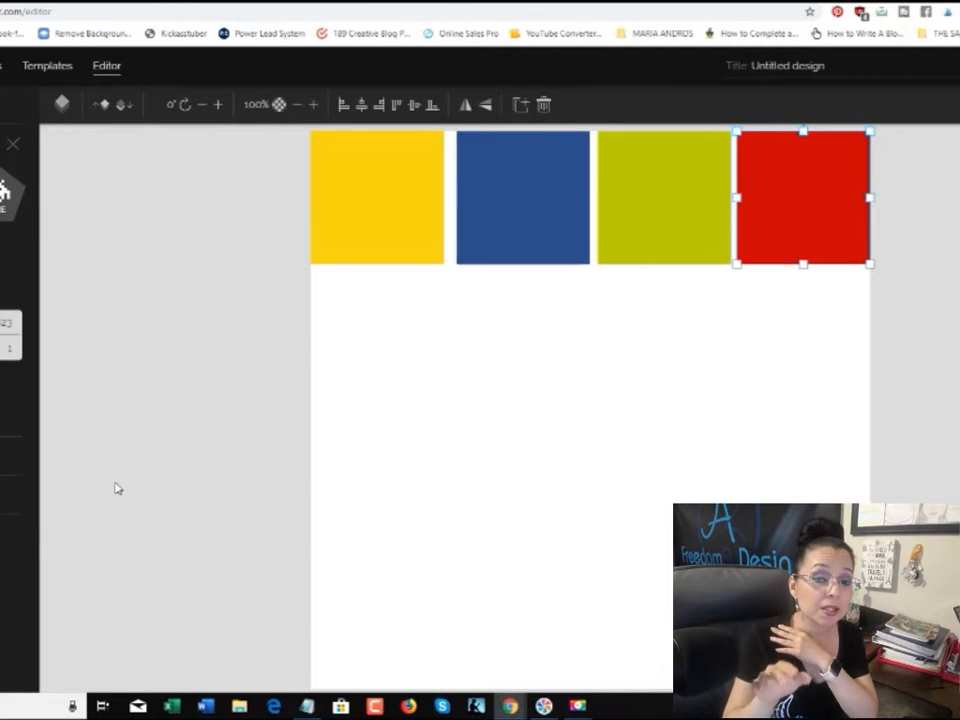